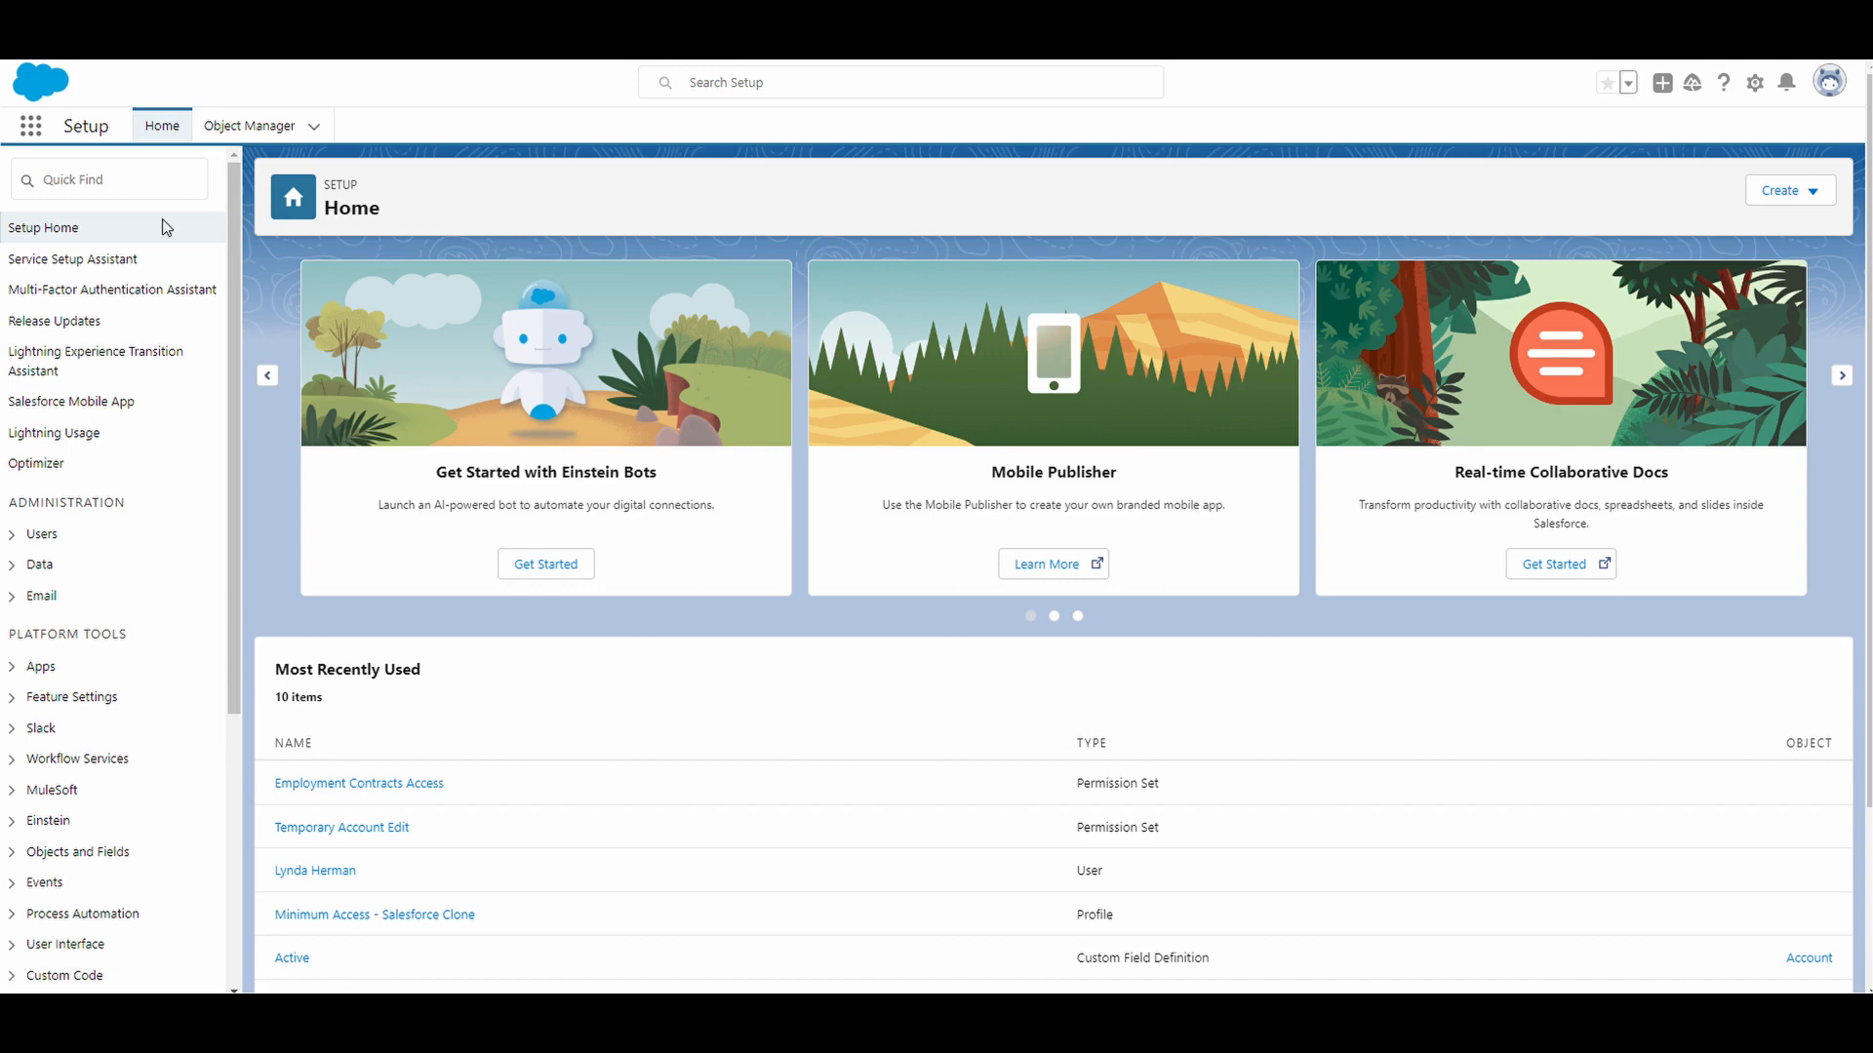
Open the Sharing Settings for Opportunities and start a new opportunity sharing rule.
click(128, 178)
text(sharing se)
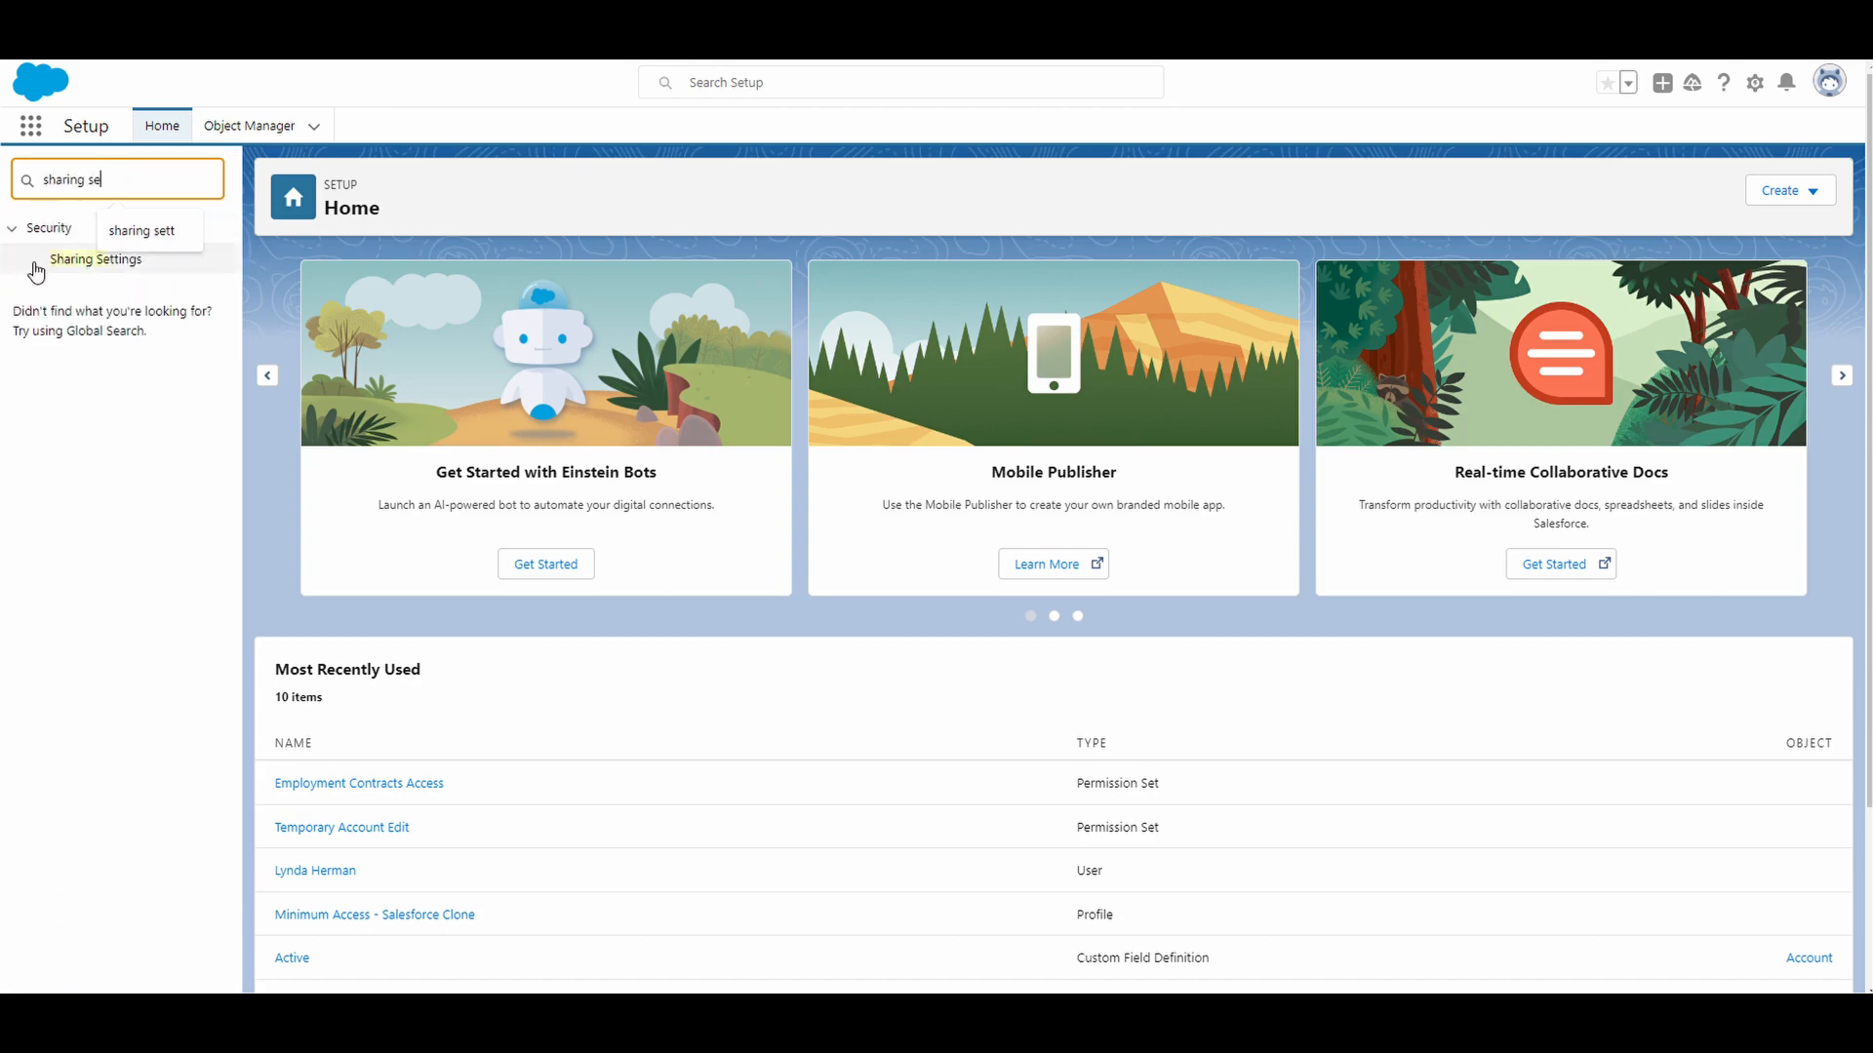
click(76, 261)
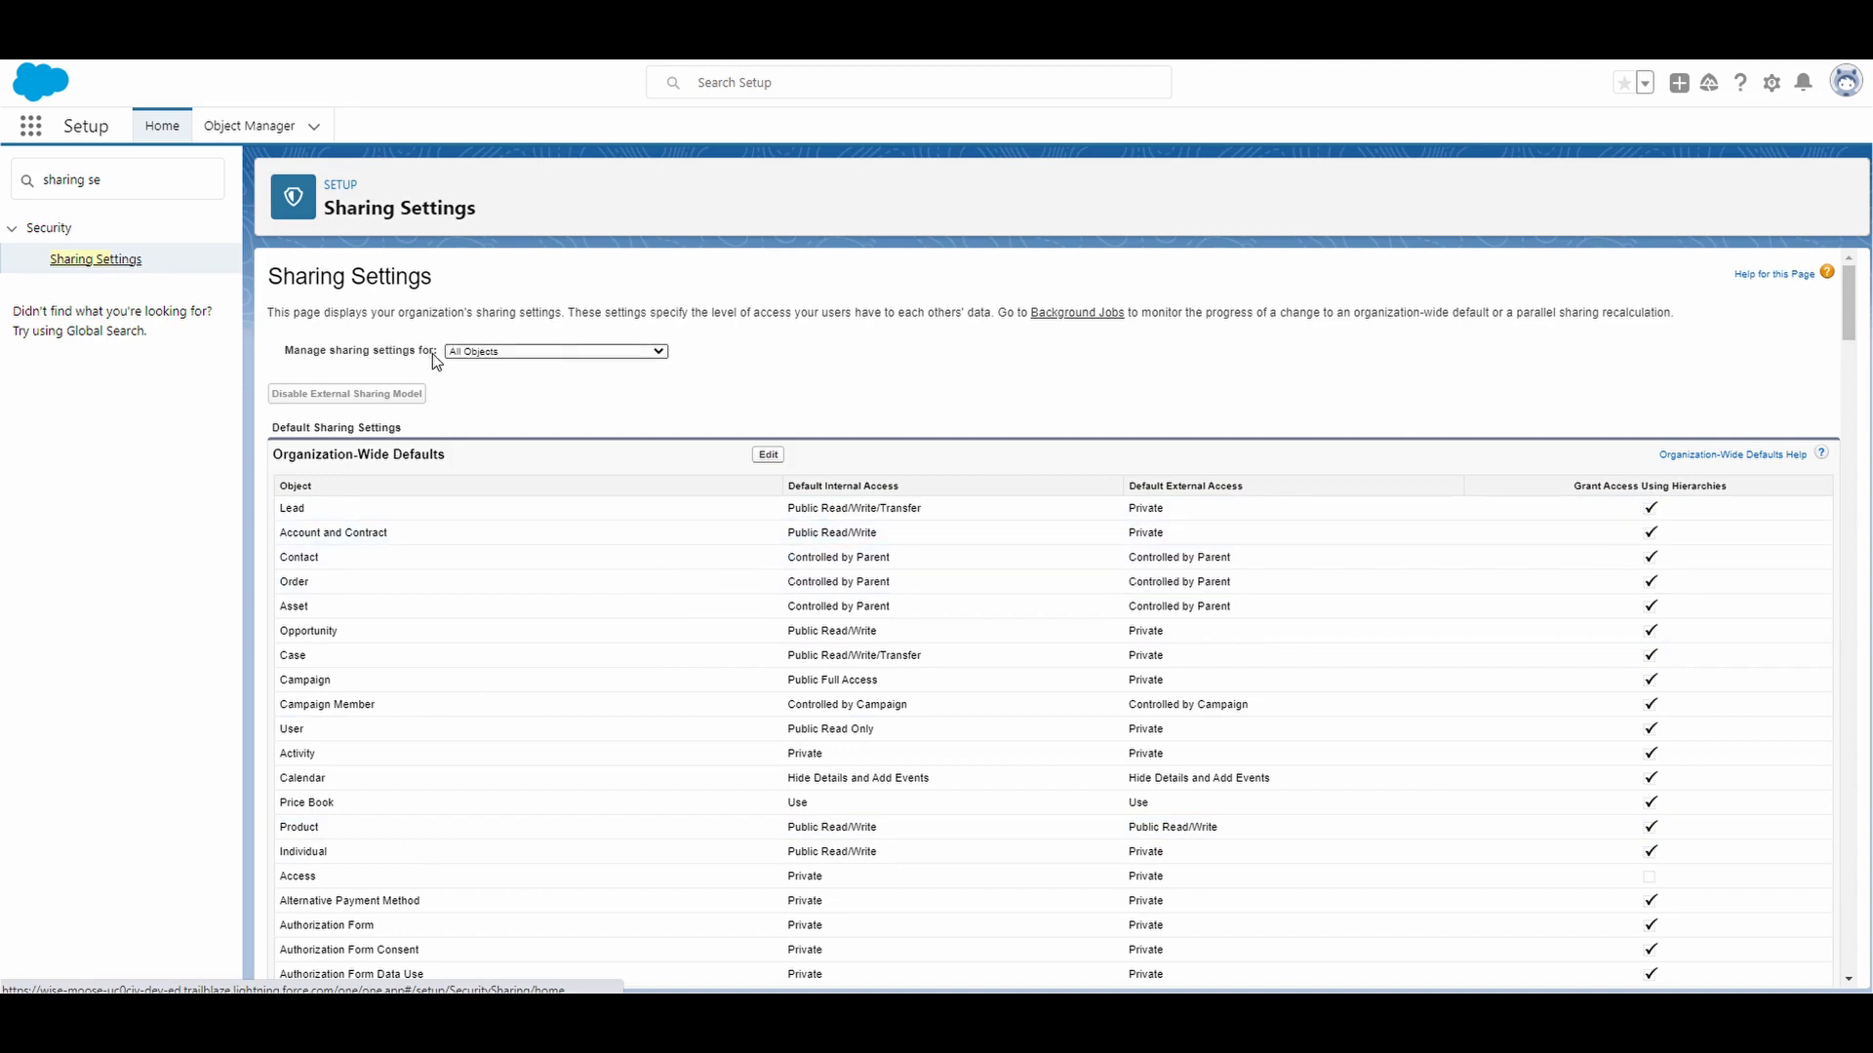
click(566, 356)
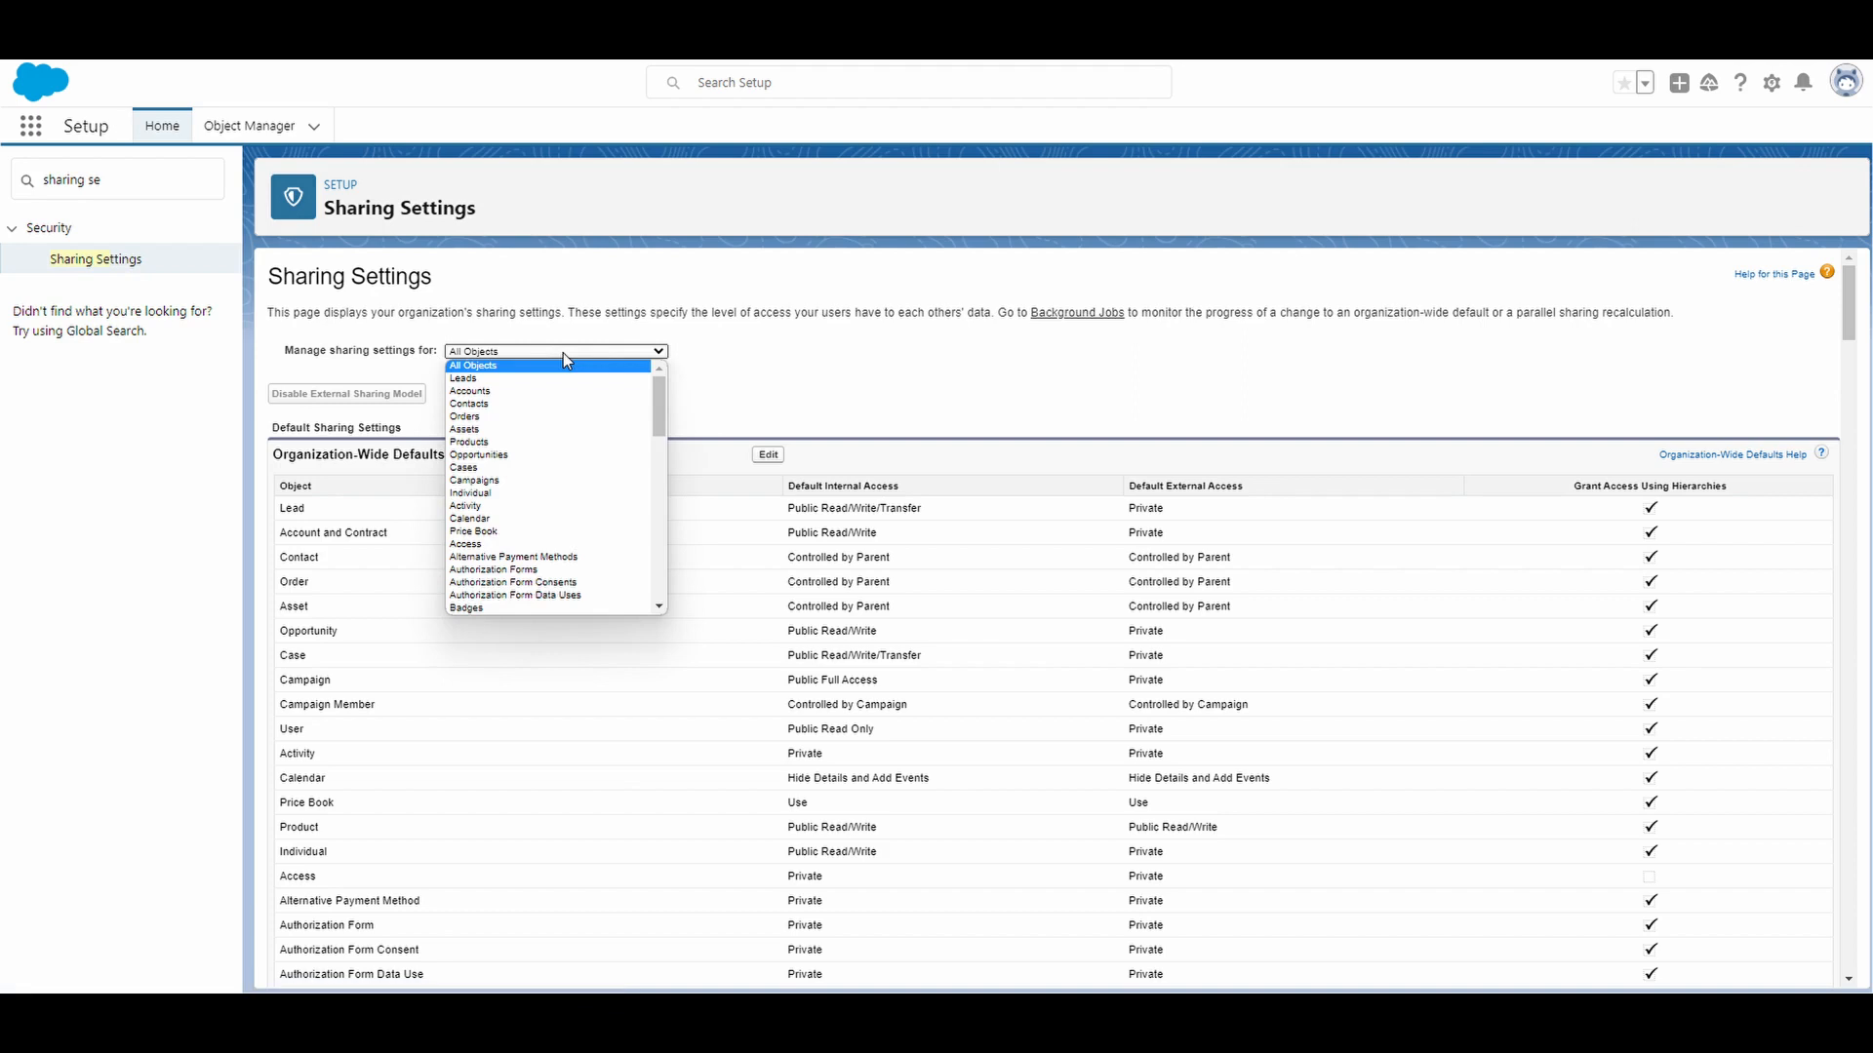
click(534, 456)
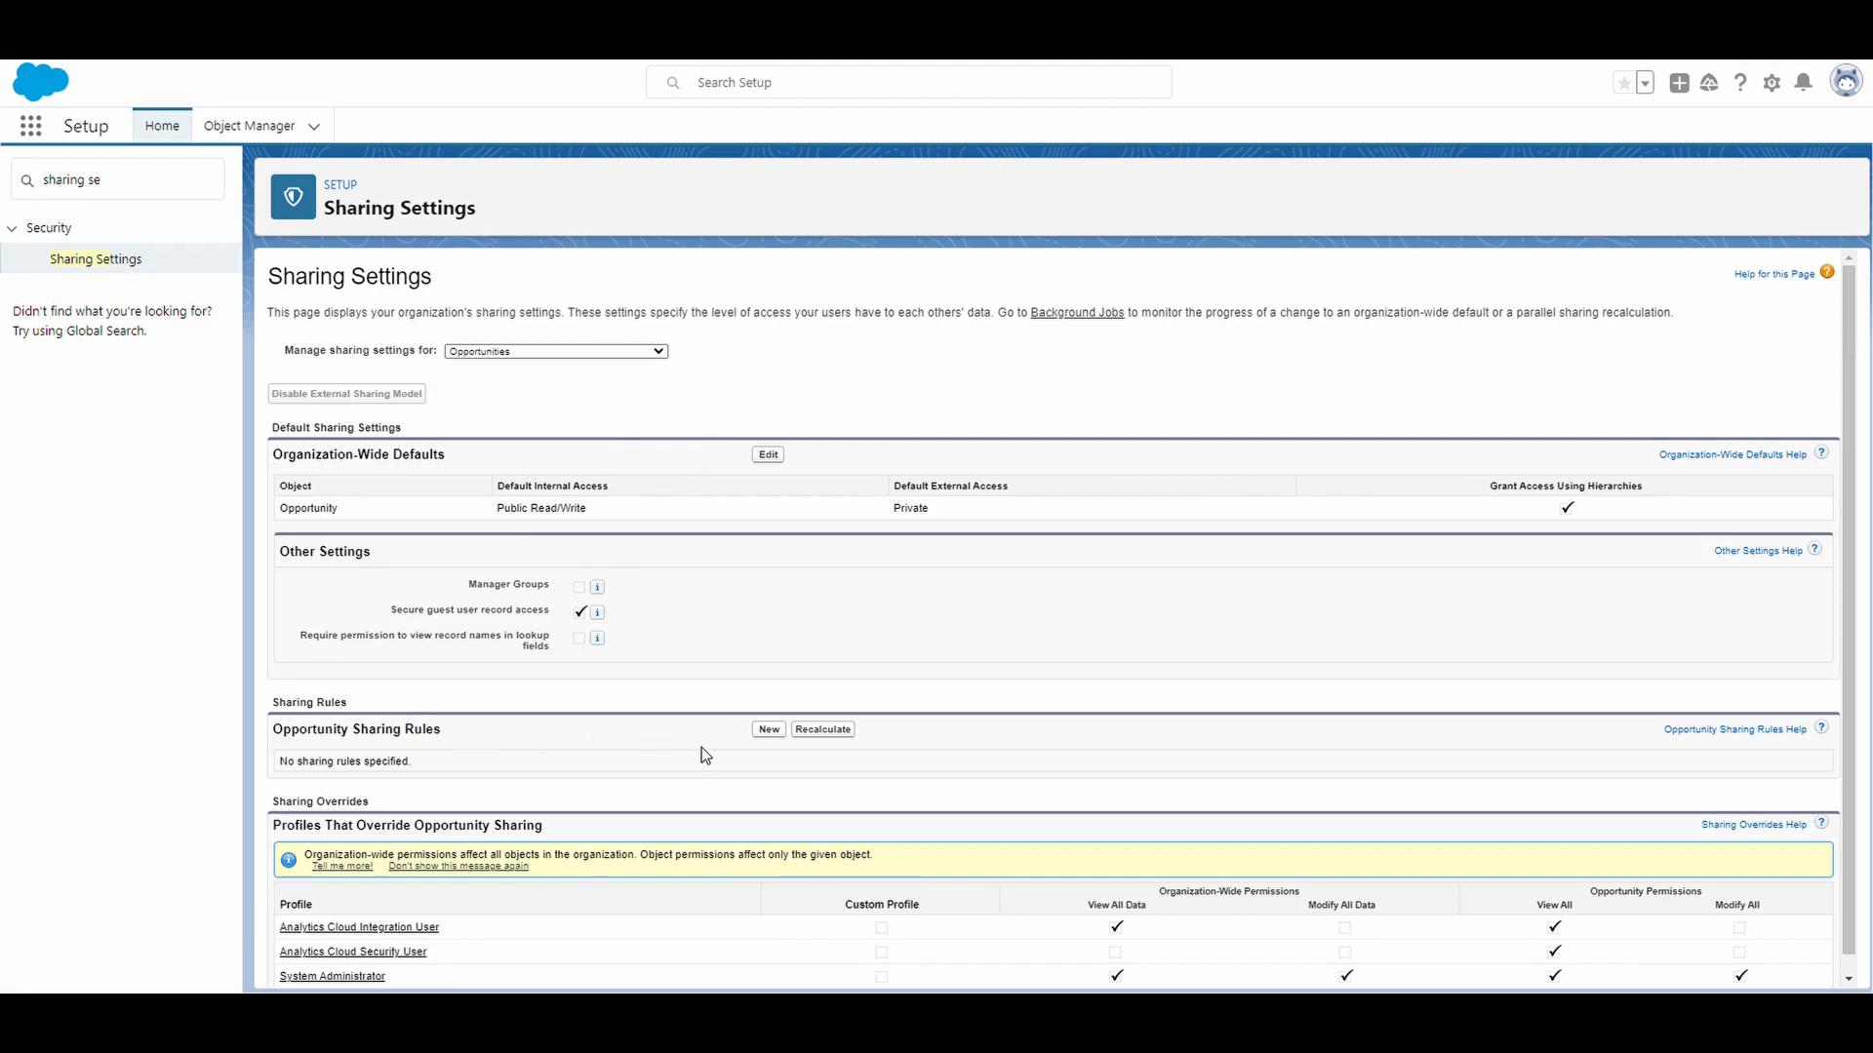
click(766, 730)
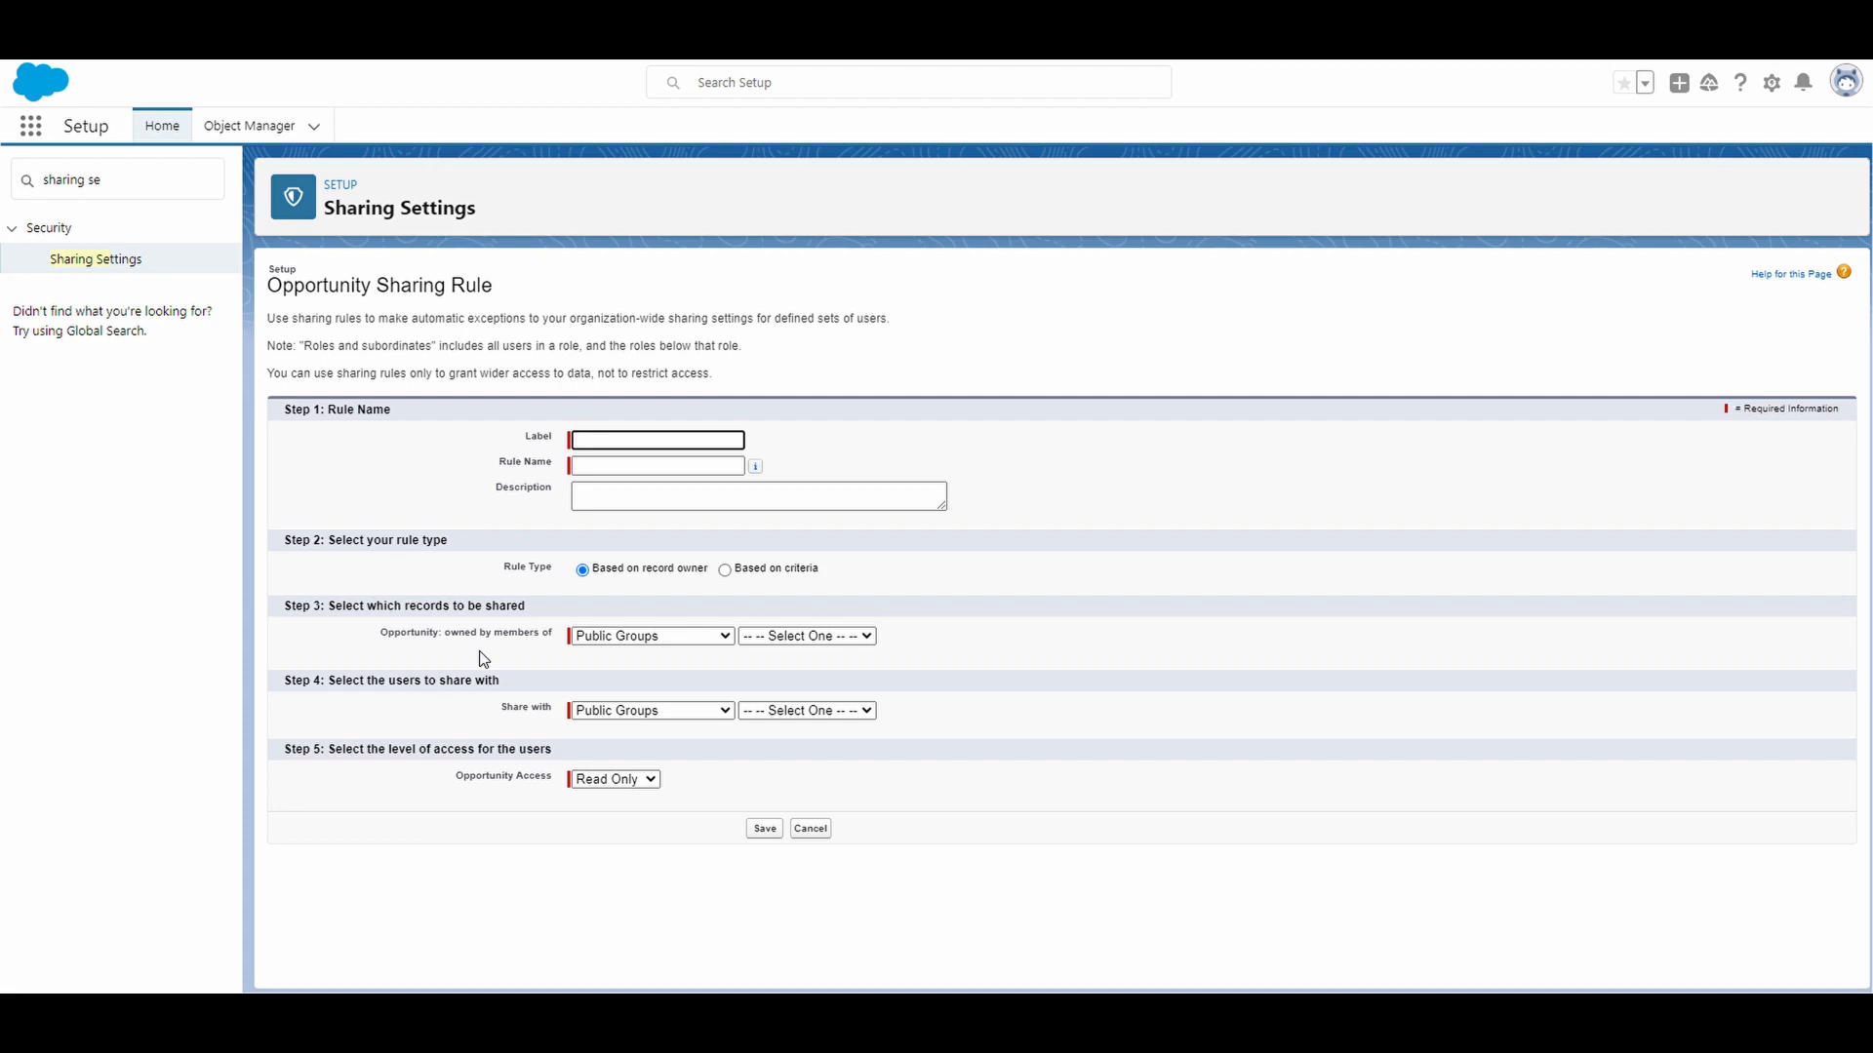
Set the records to be shared to opportunities owned by members of the public group All Internal Users.
click(532, 657)
click(665, 637)
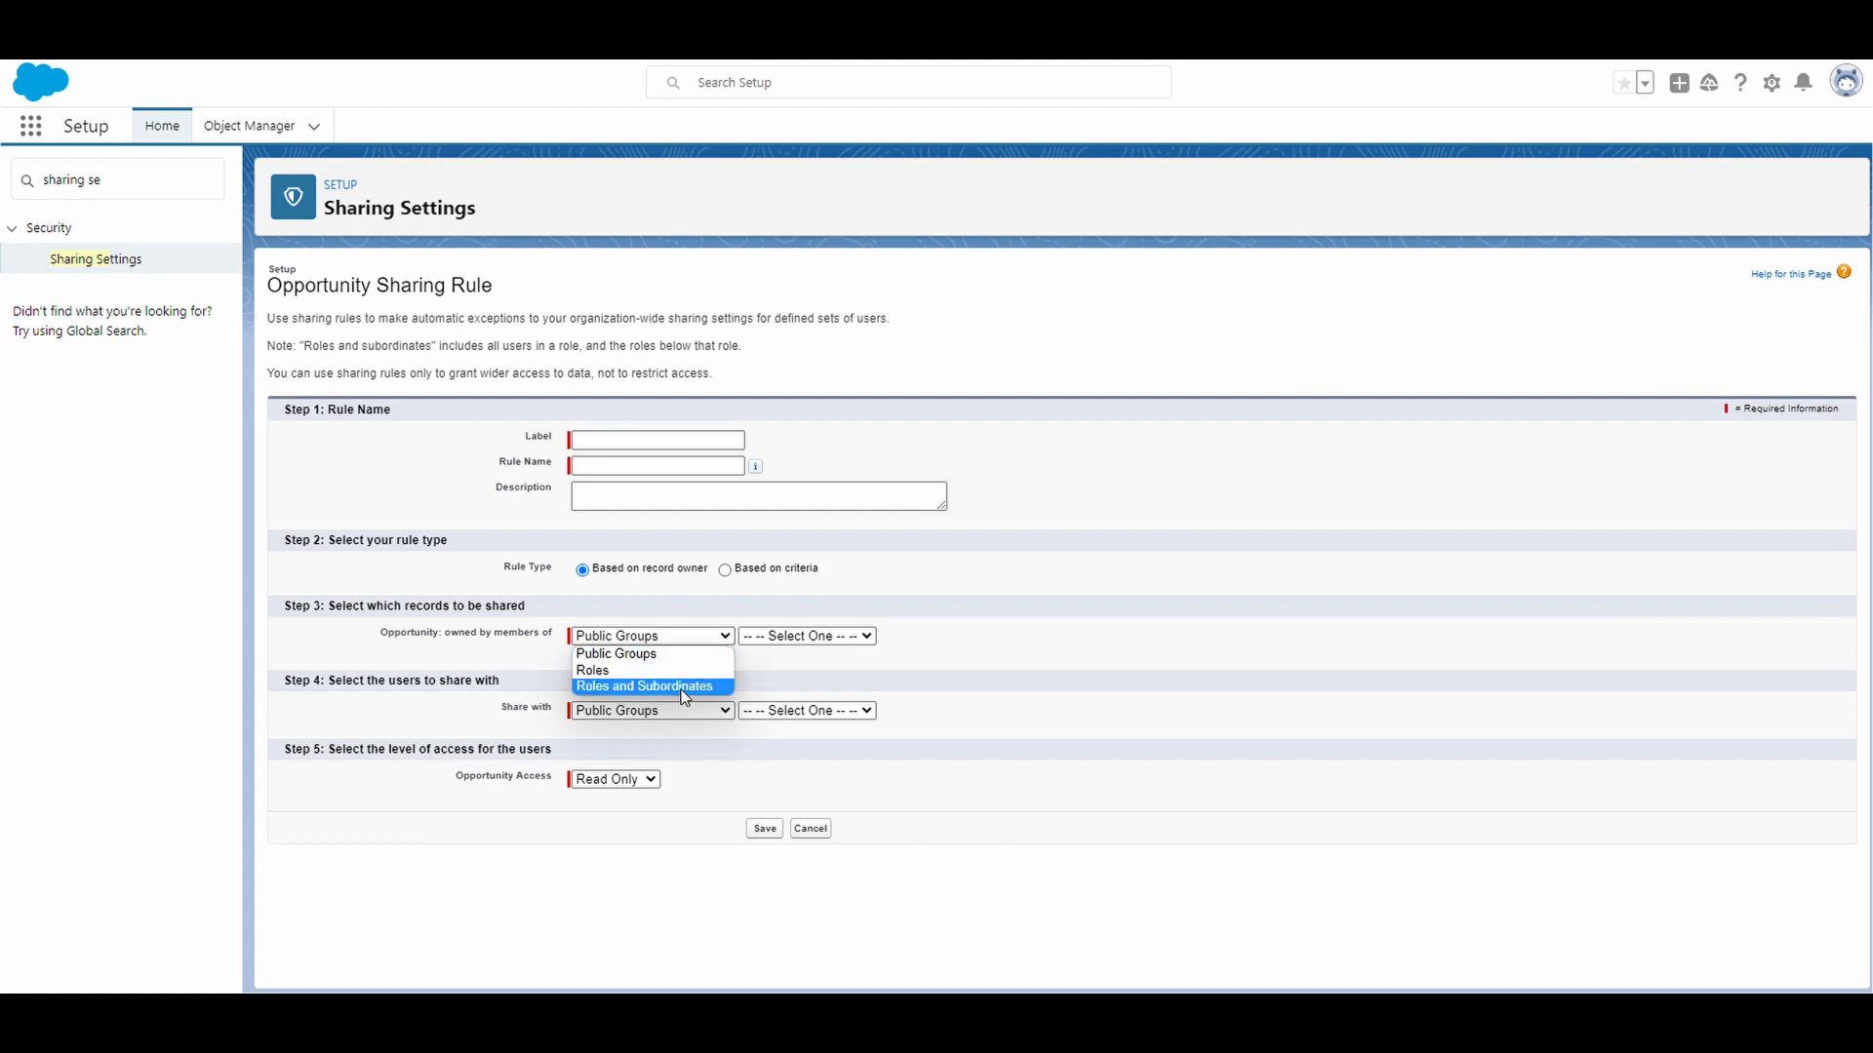
click(682, 655)
click(779, 639)
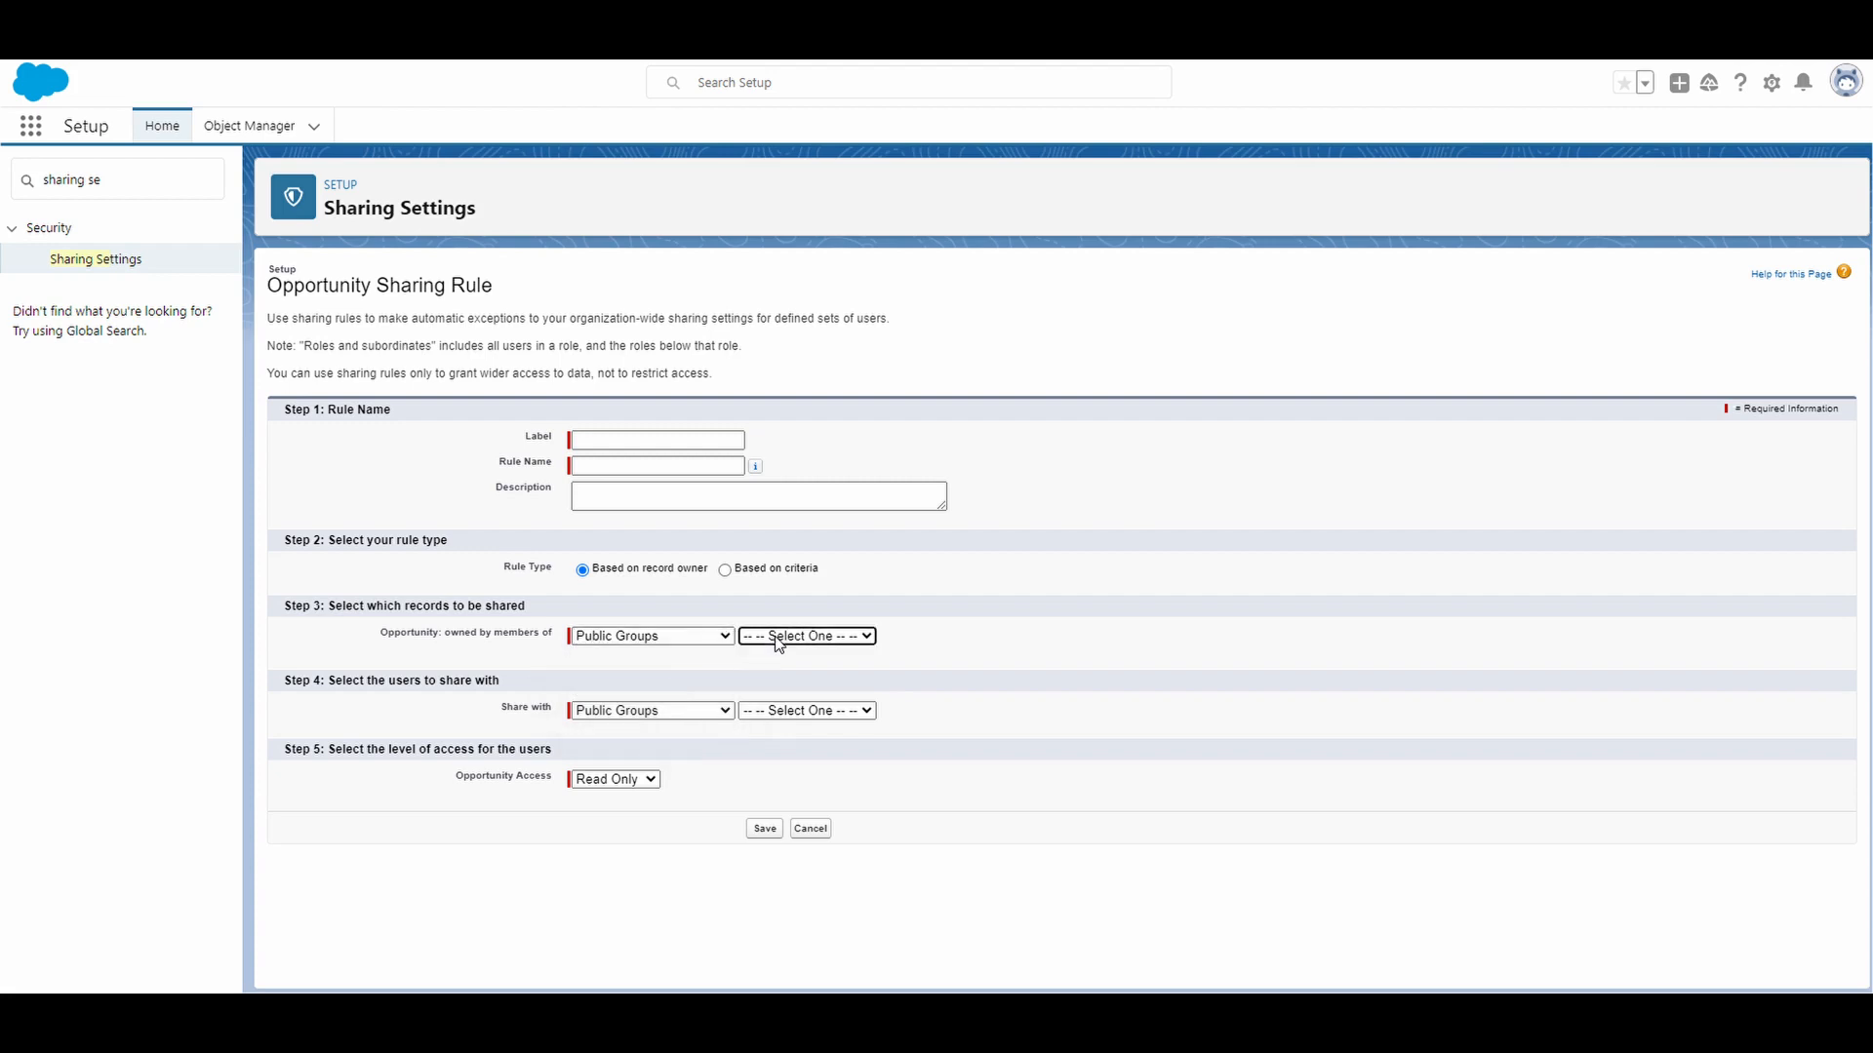
click(780, 638)
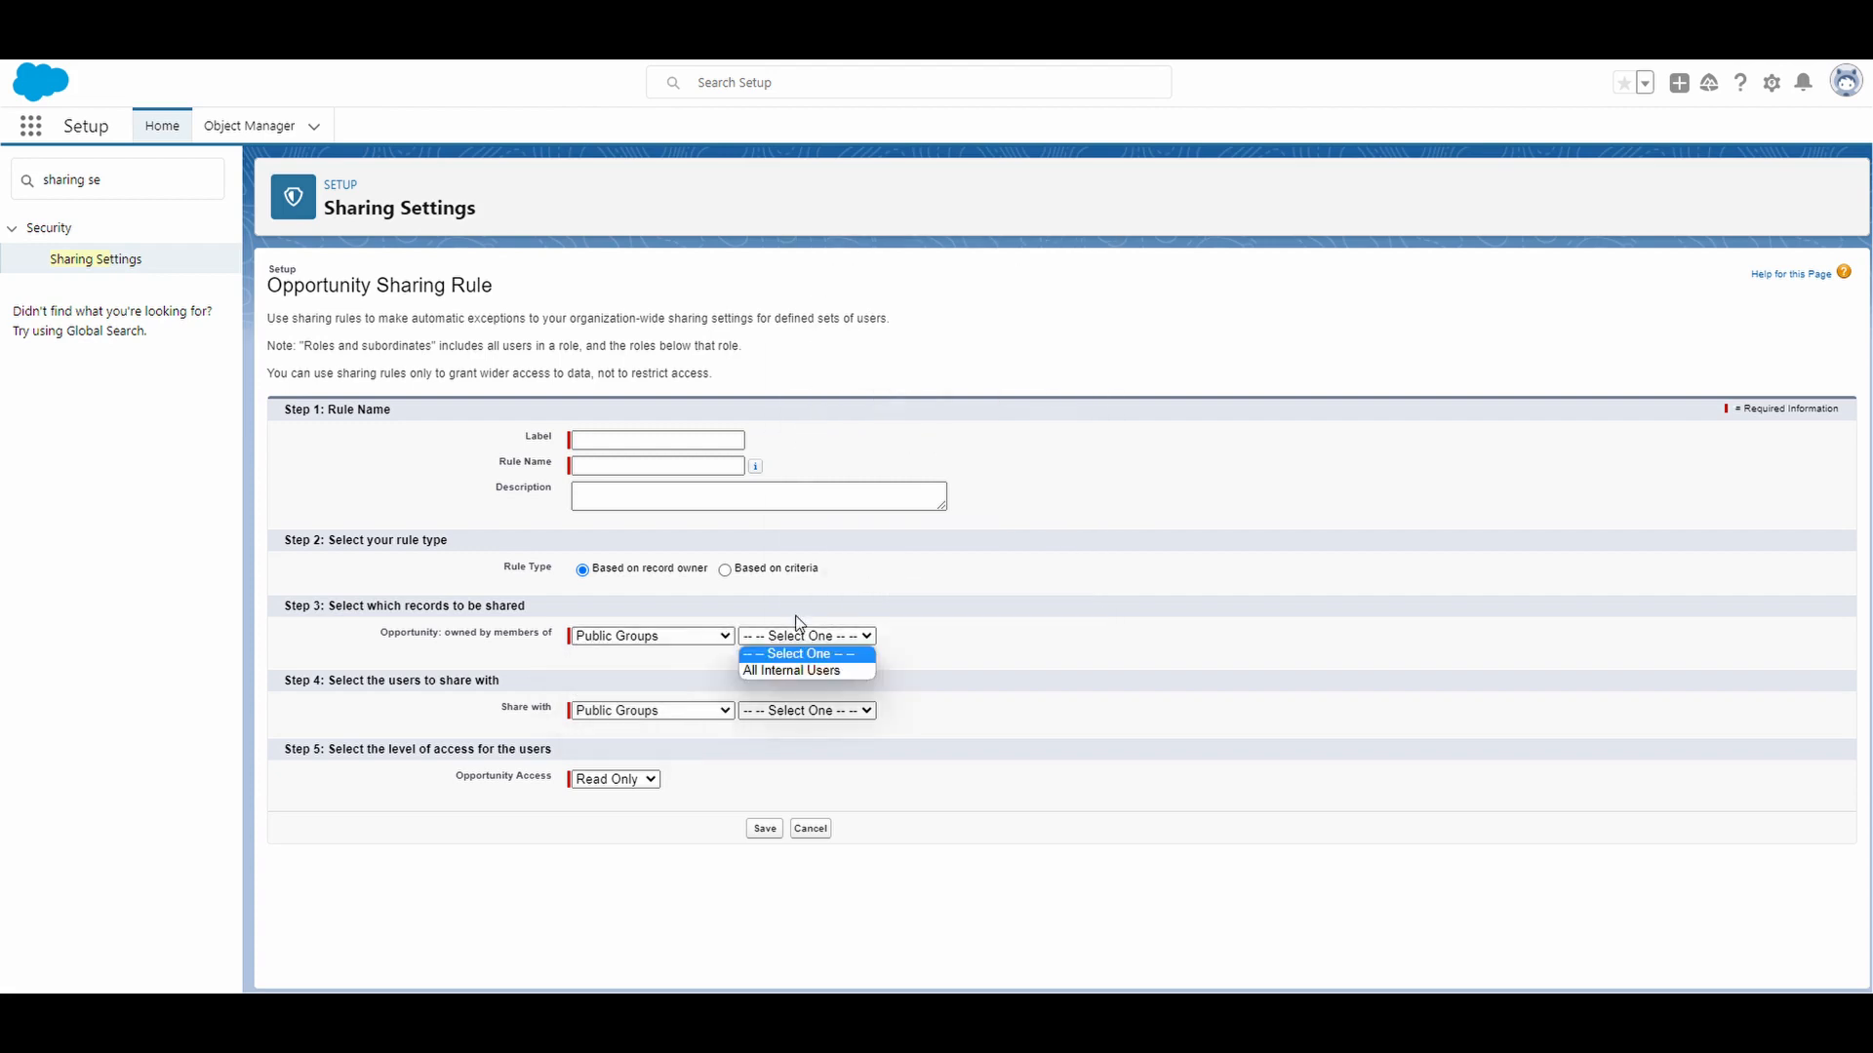
click(825, 671)
Change the shared records to opportunities owned by members of the CEO role.
click(722, 636)
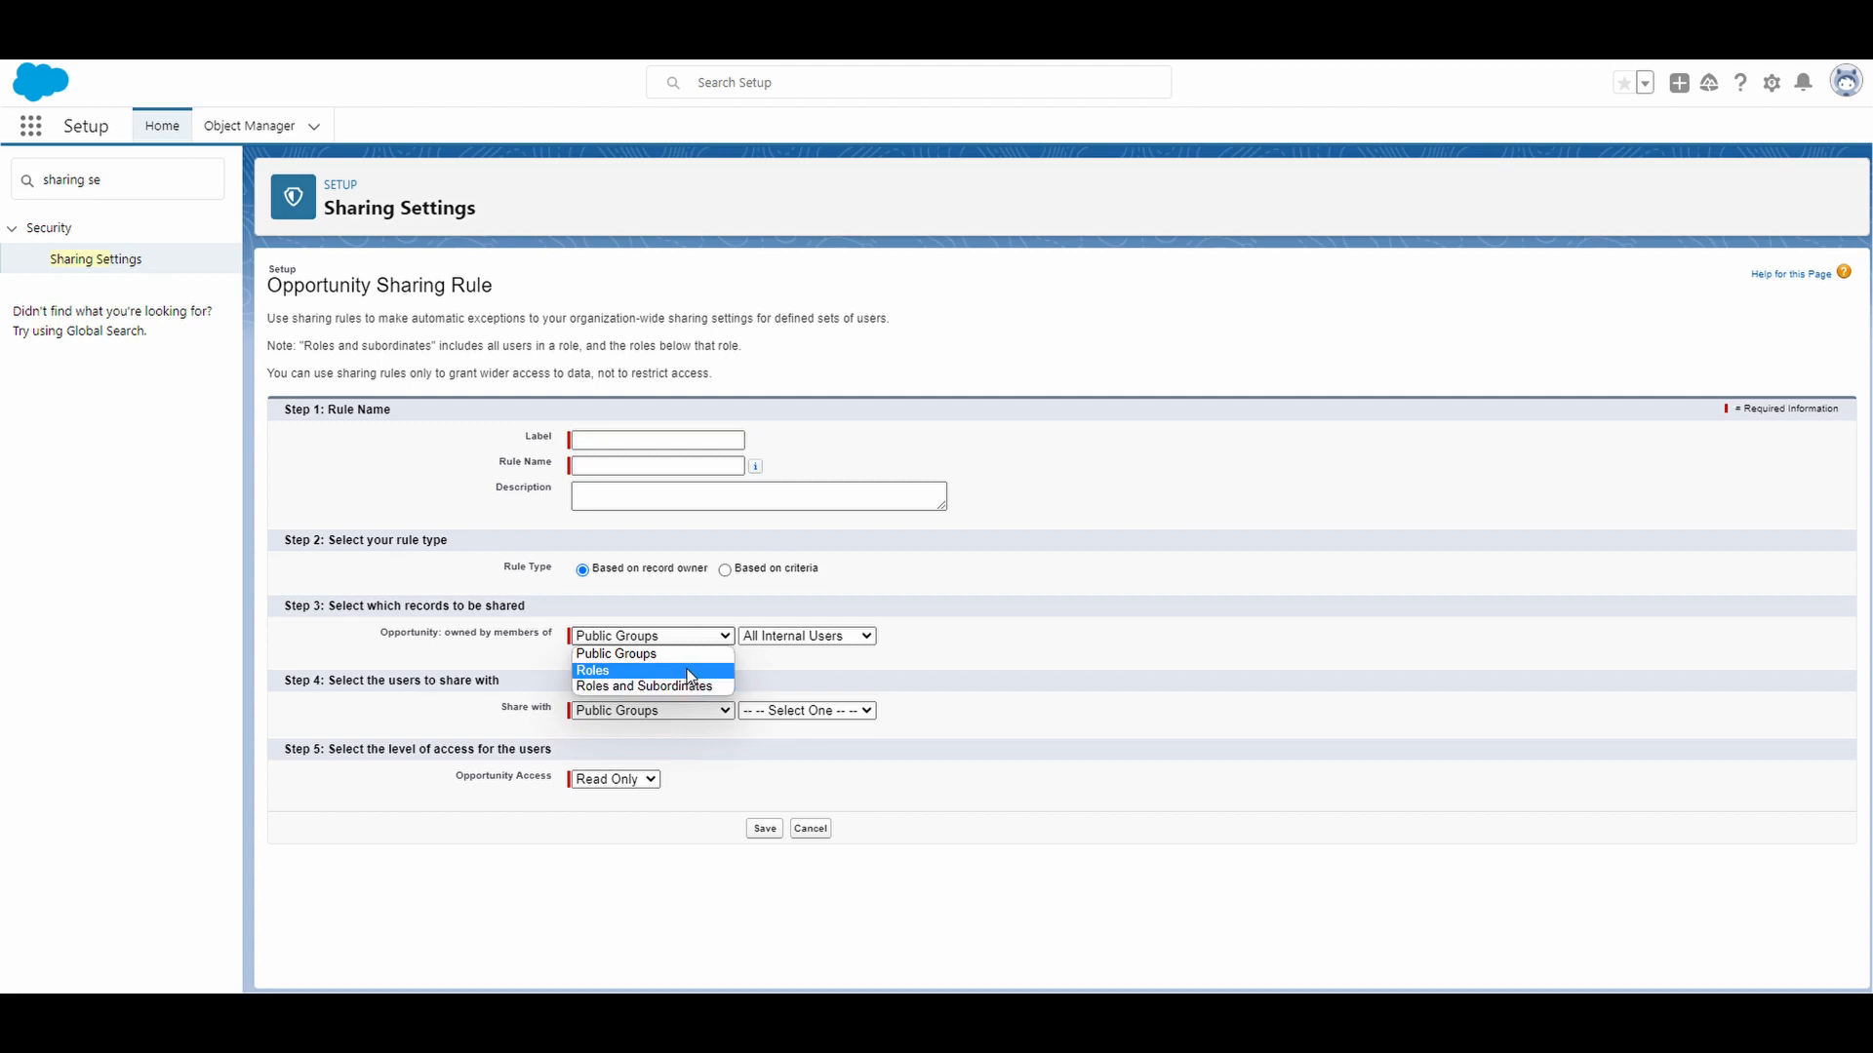
click(691, 671)
click(802, 640)
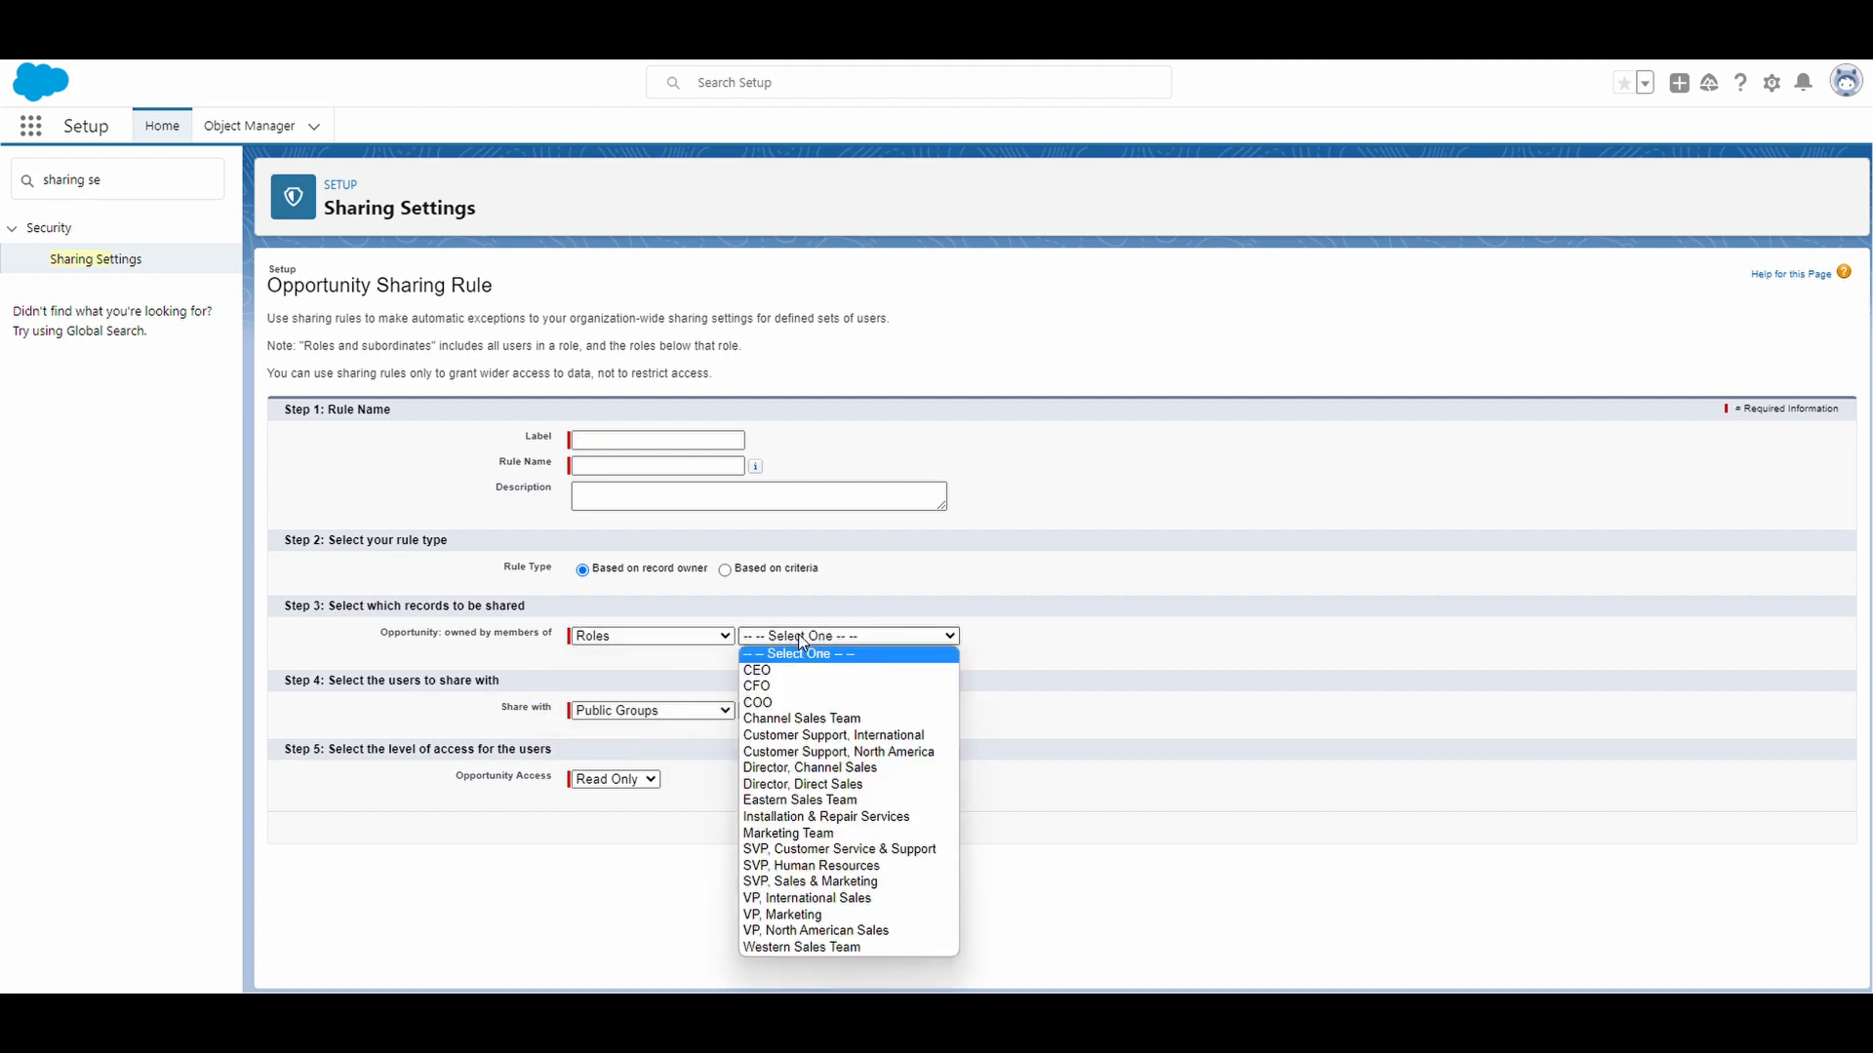
click(789, 672)
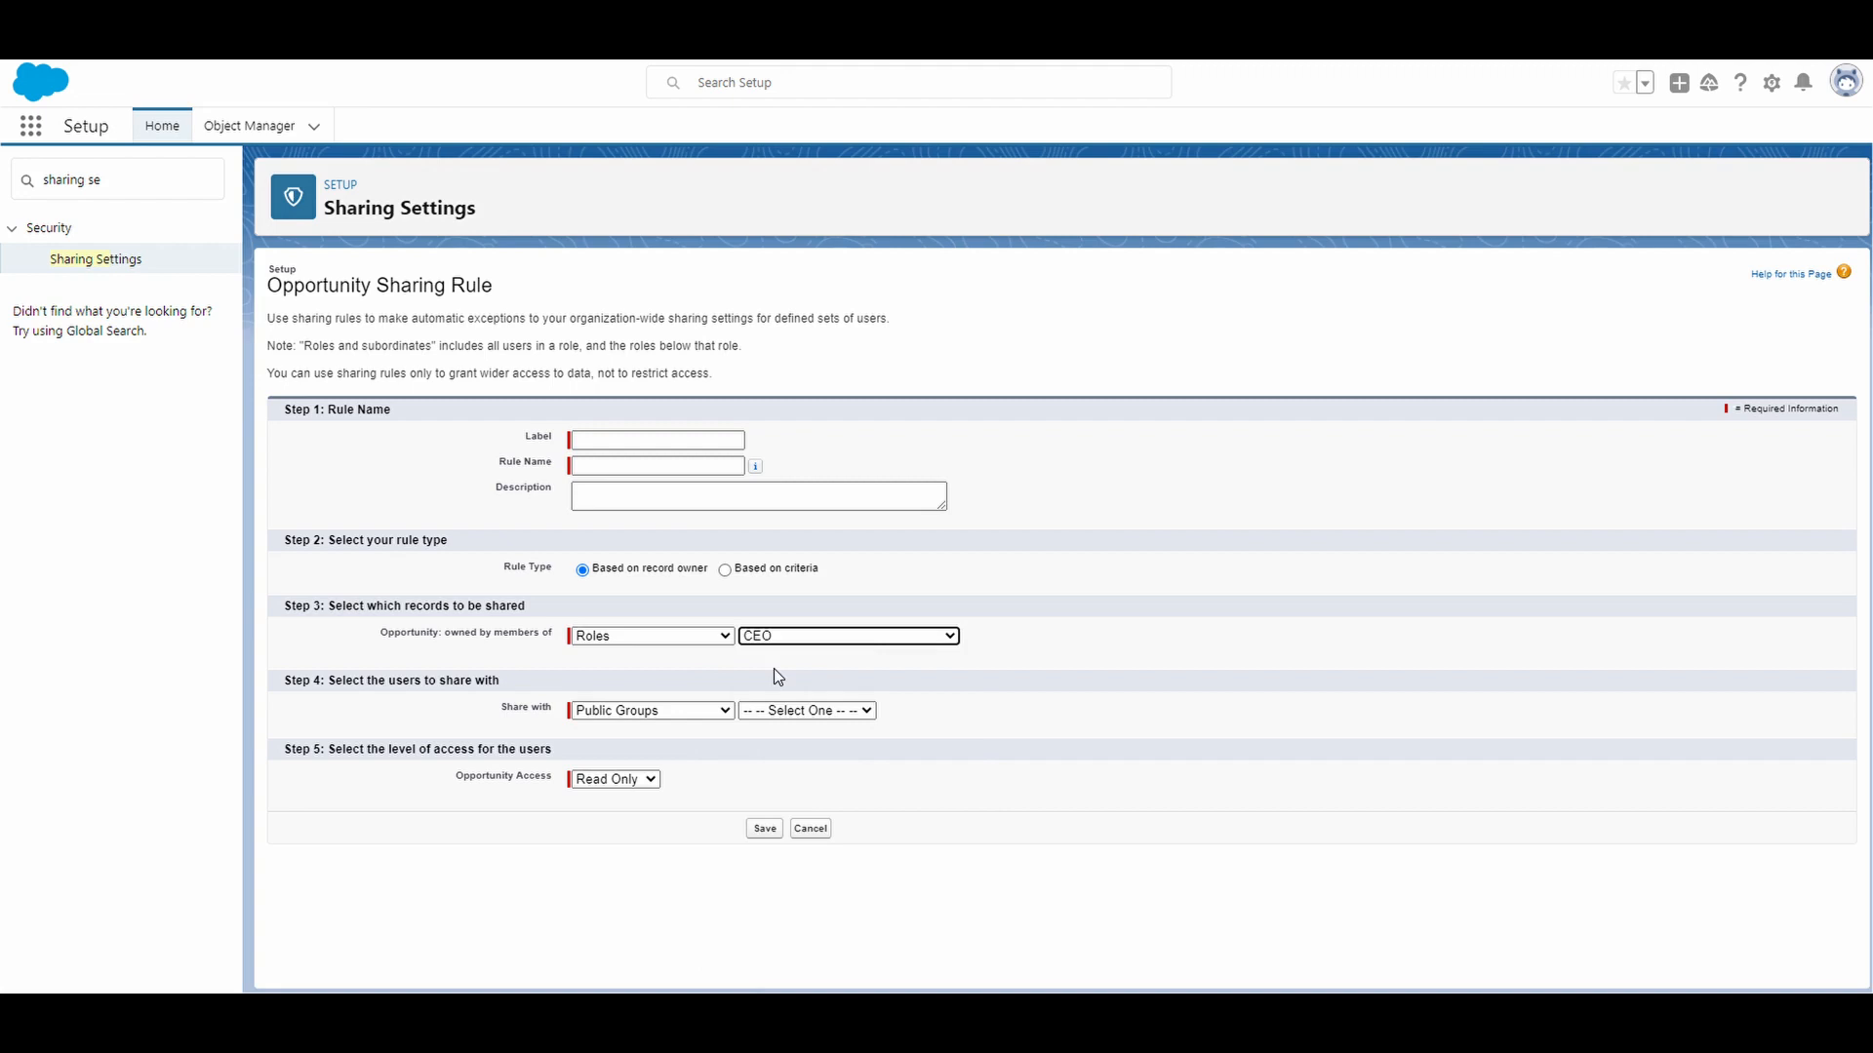
Share the opportunities with the CFO role, leaving Opportunity Access at Read Only.
click(675, 711)
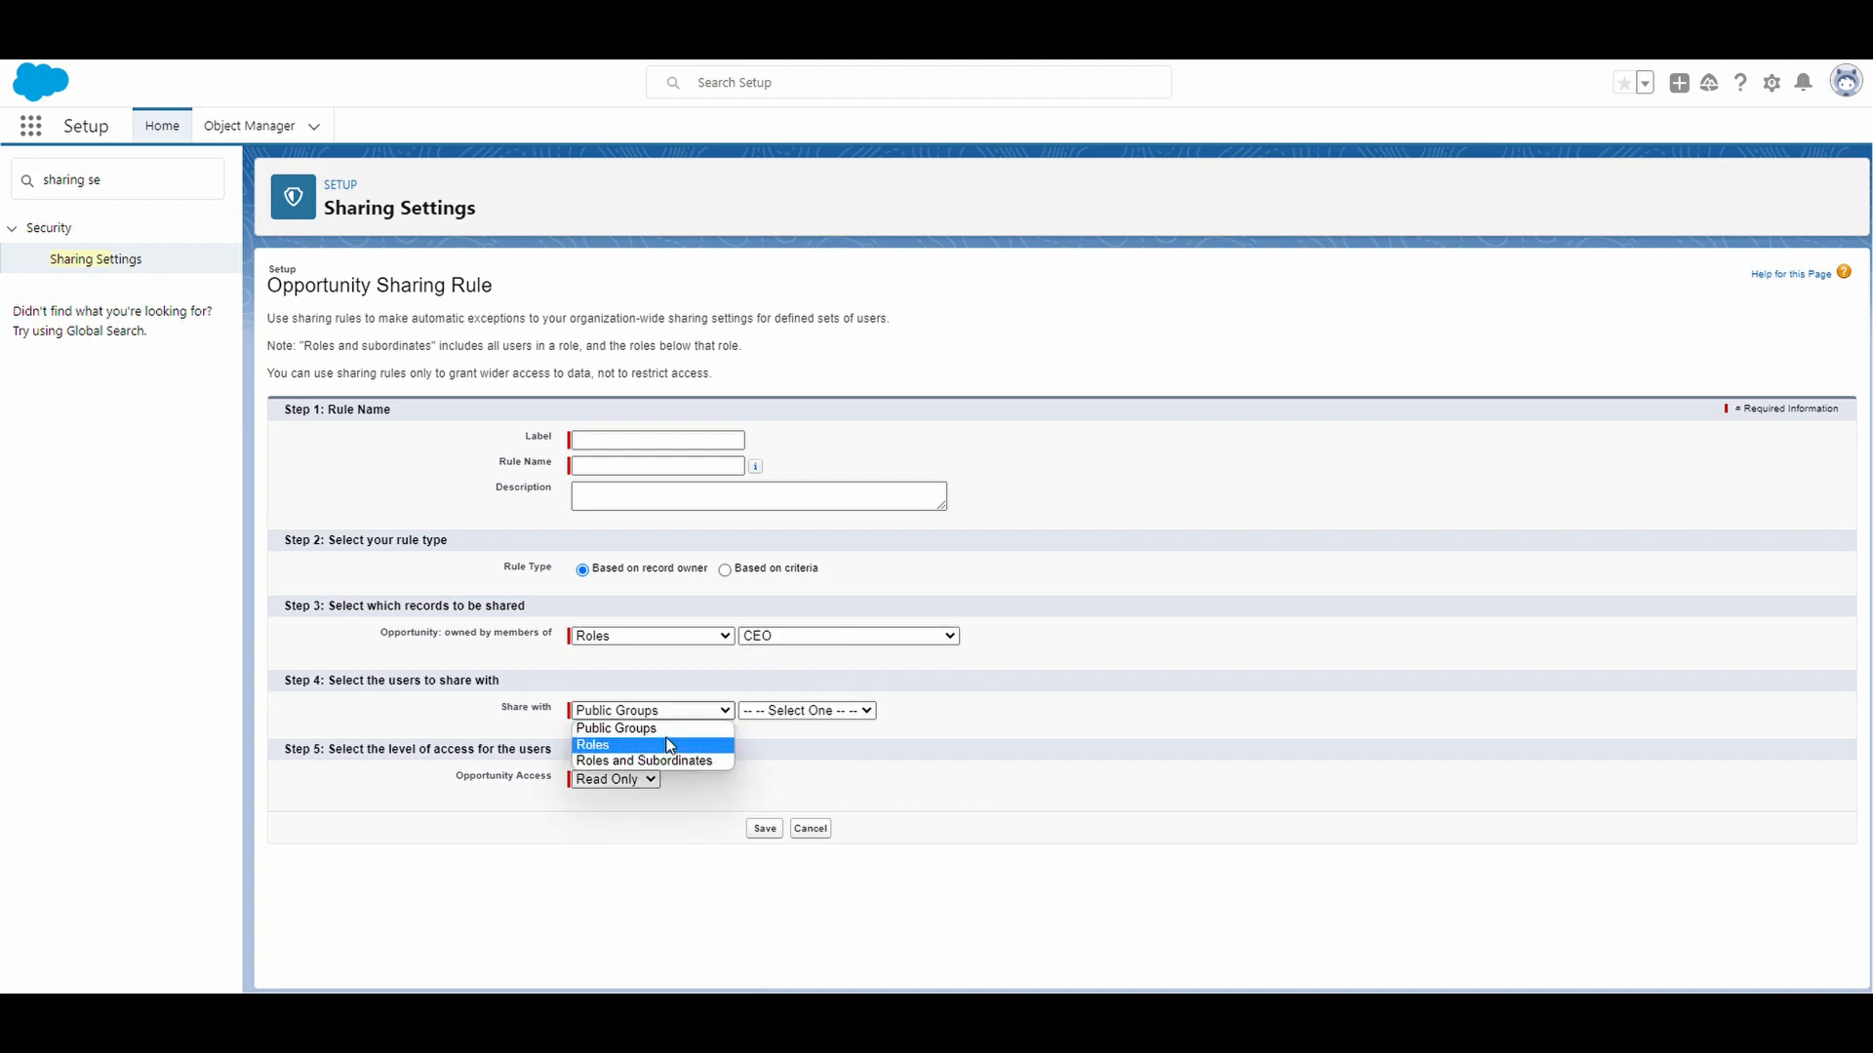
click(670, 746)
click(803, 714)
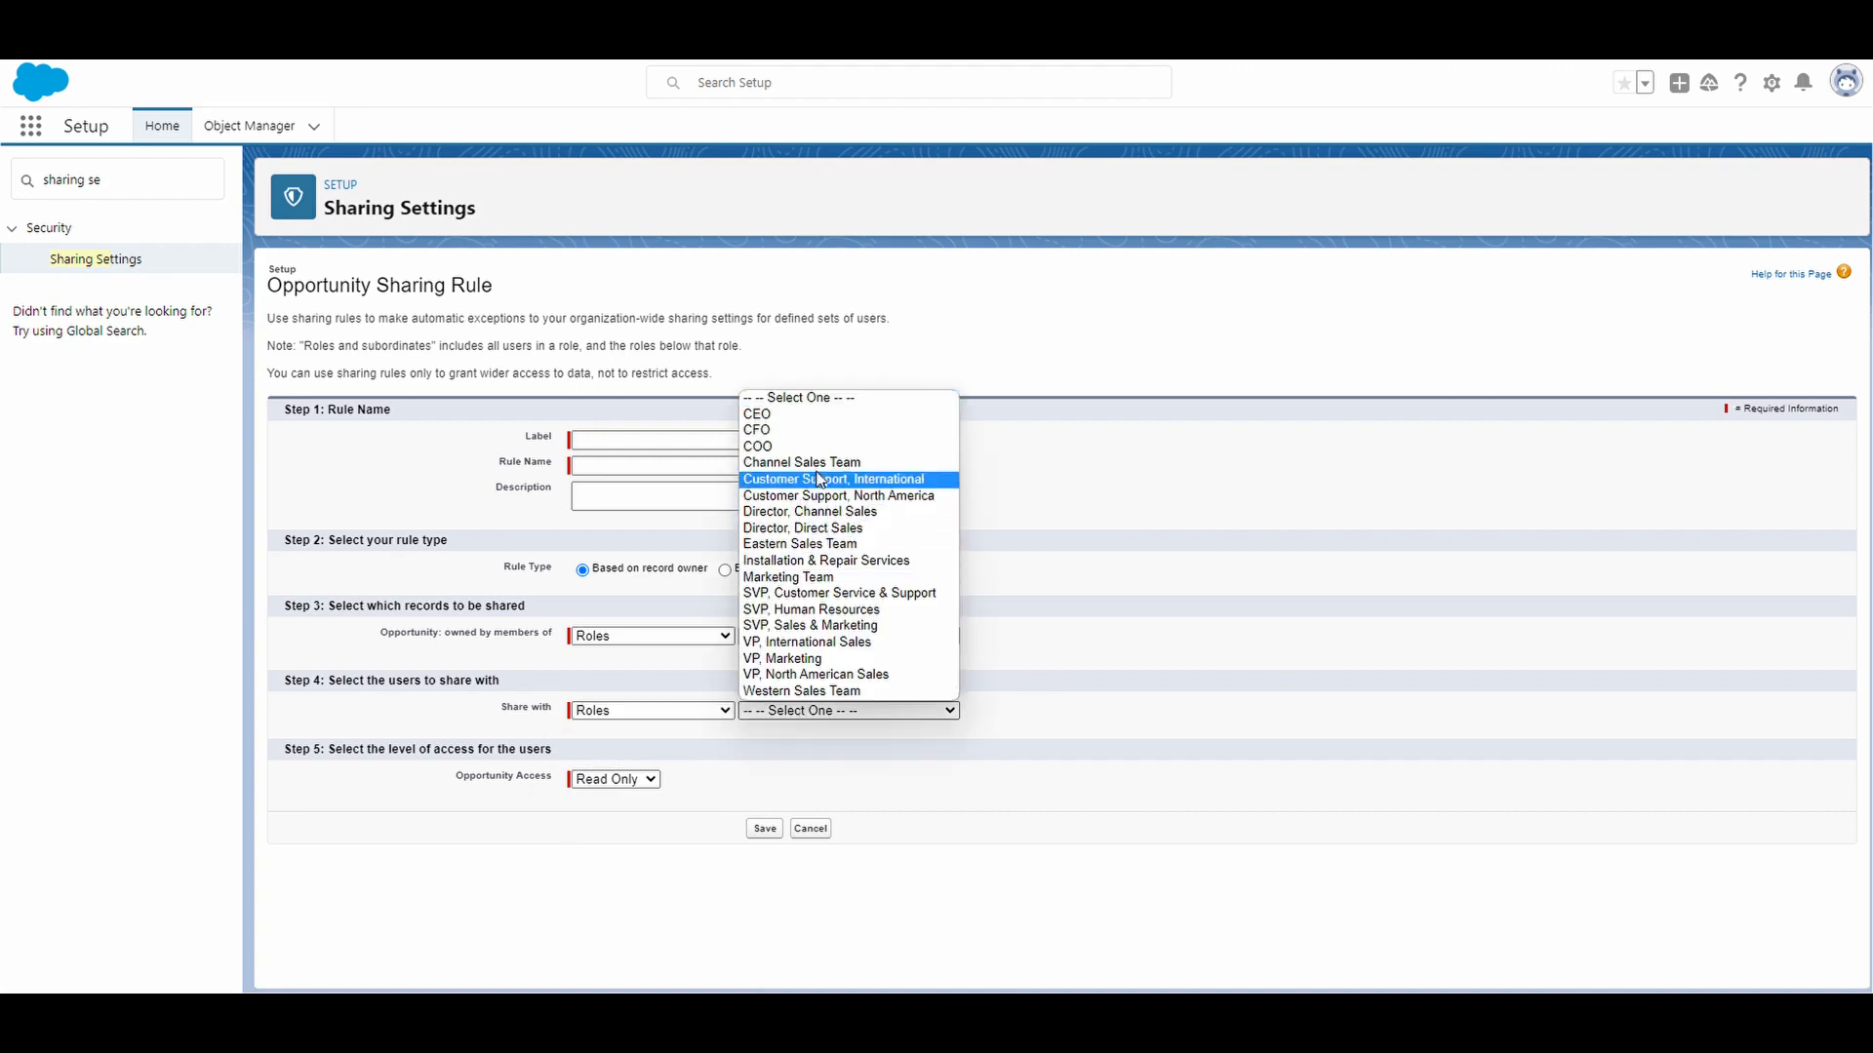
click(810, 431)
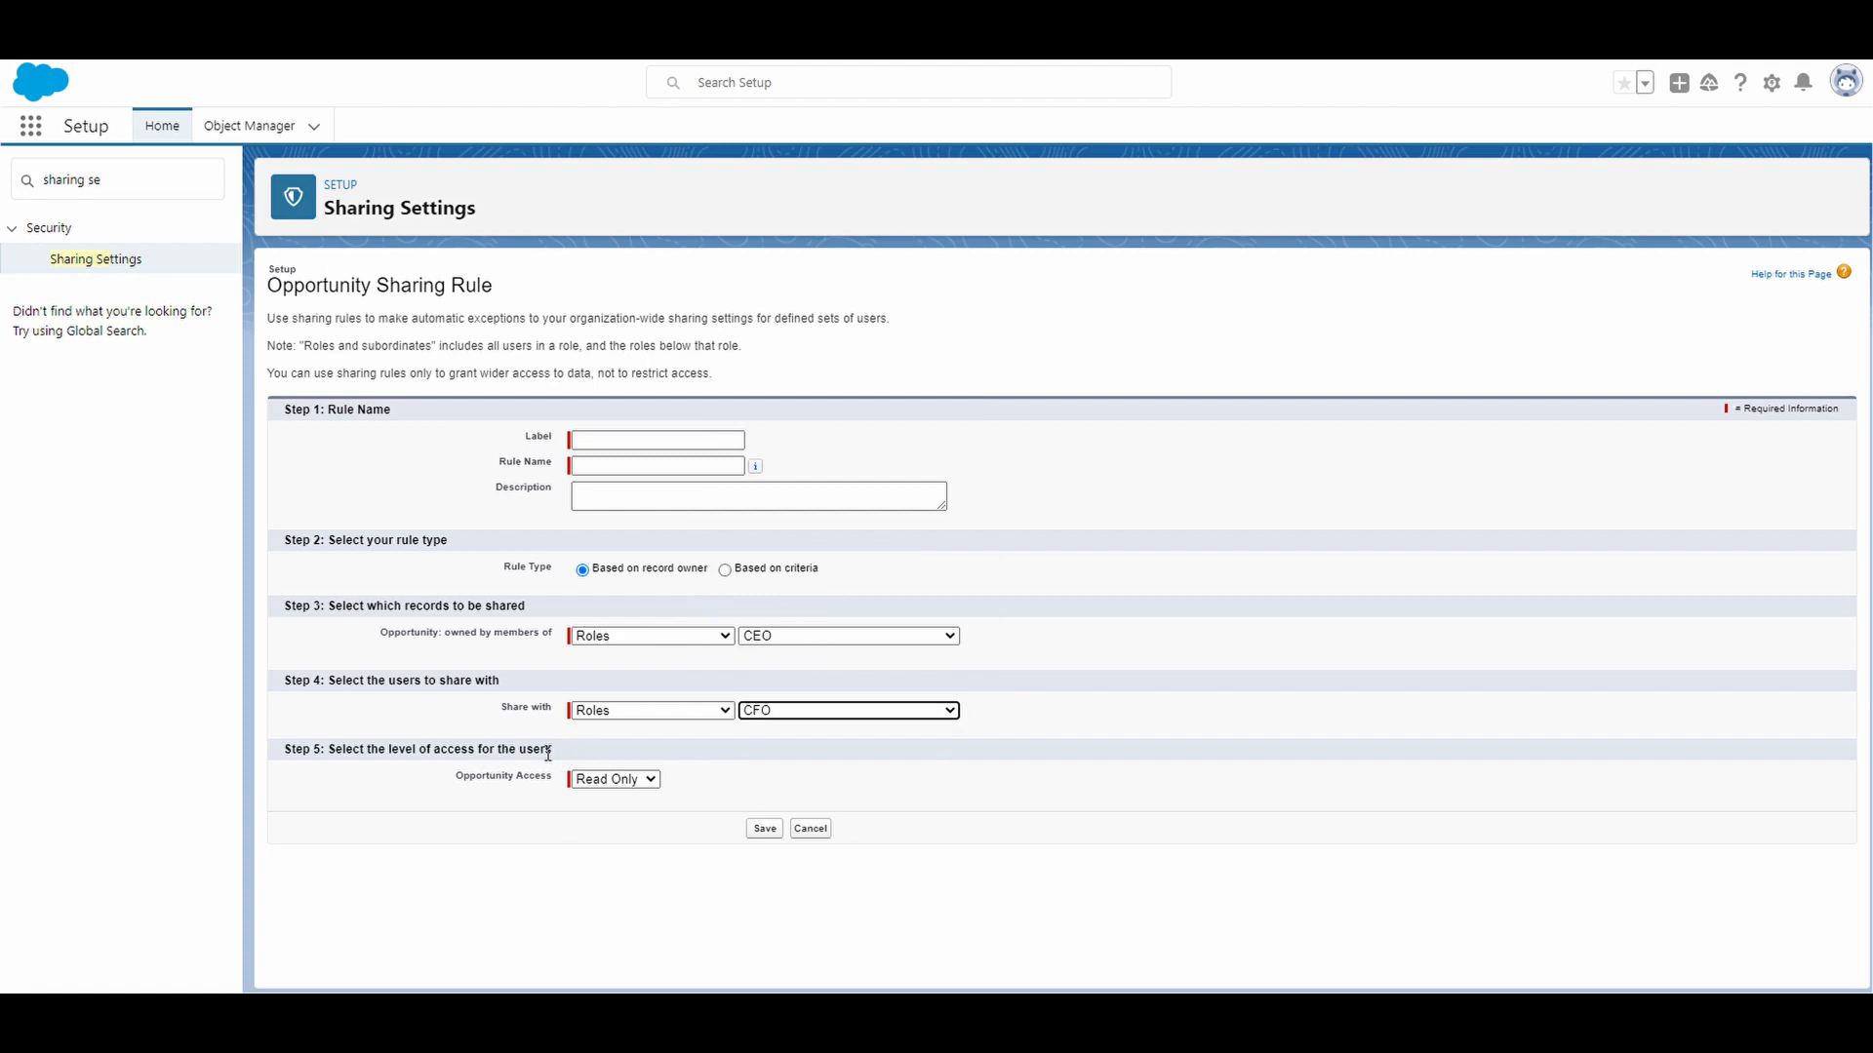
click(630, 780)
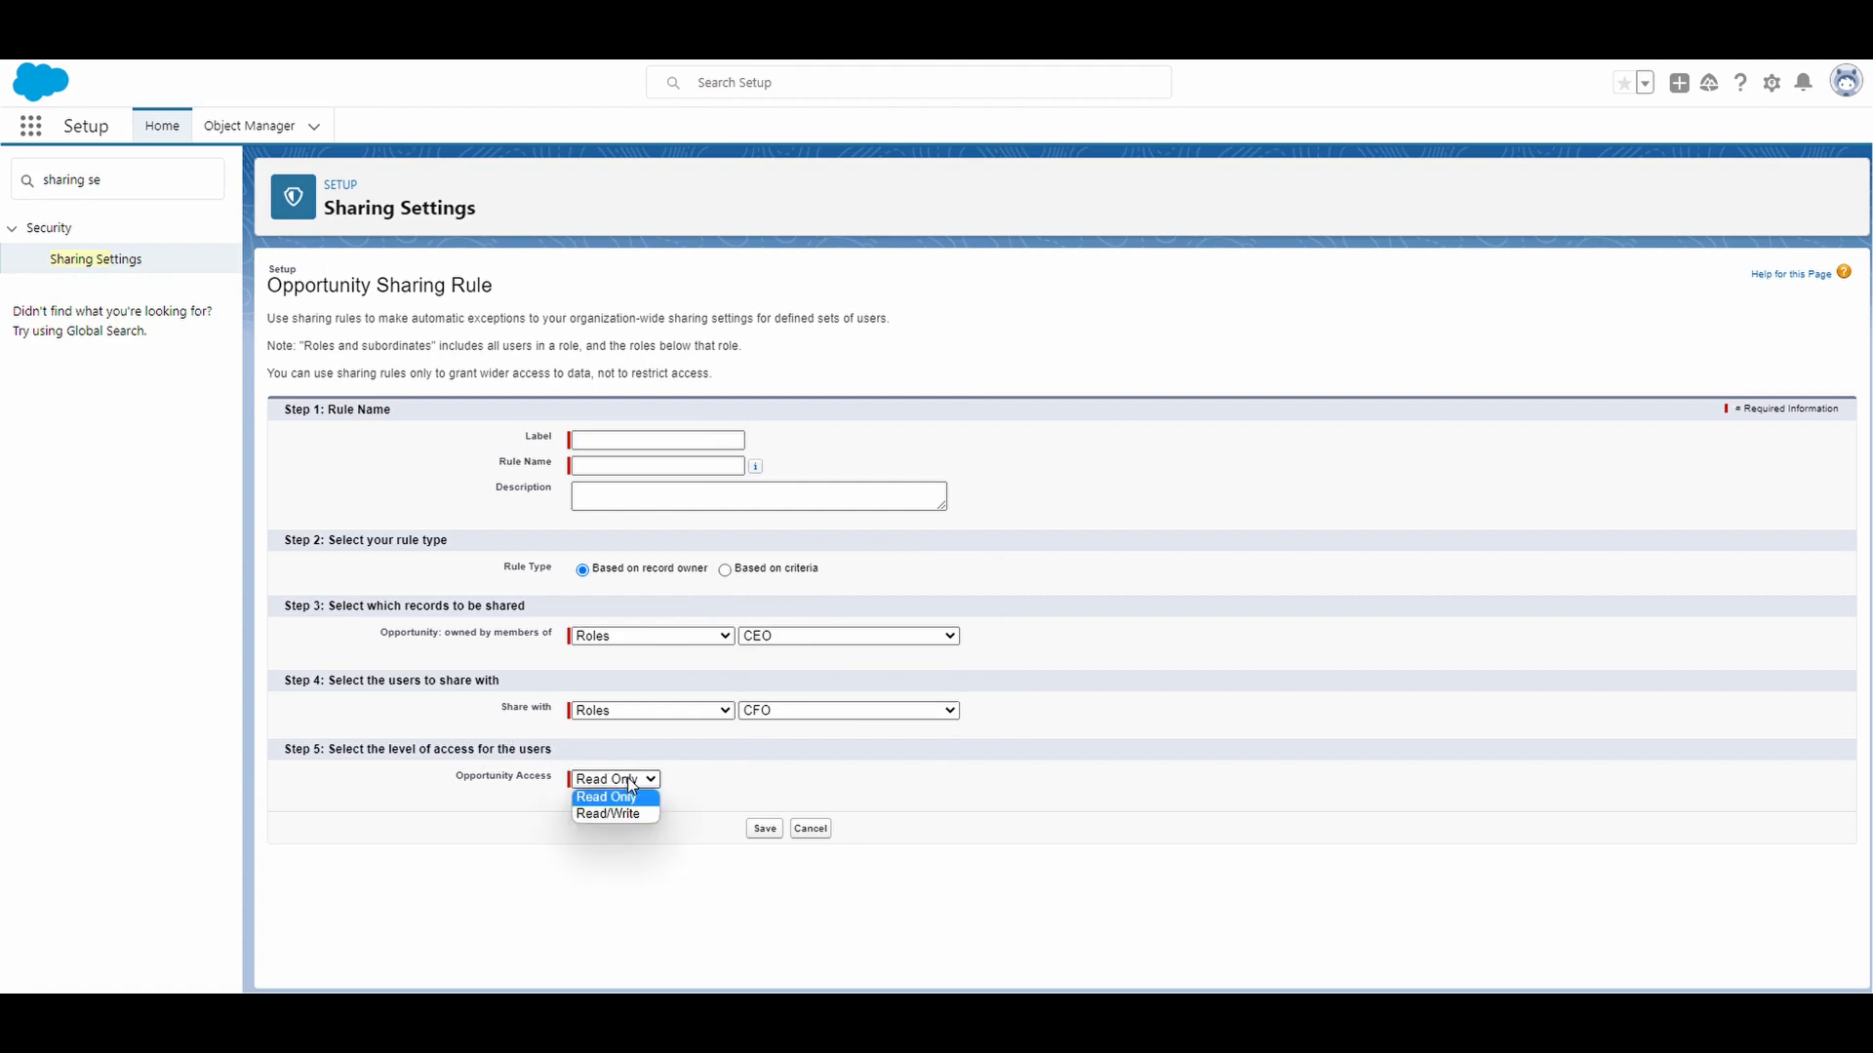
click(630, 781)
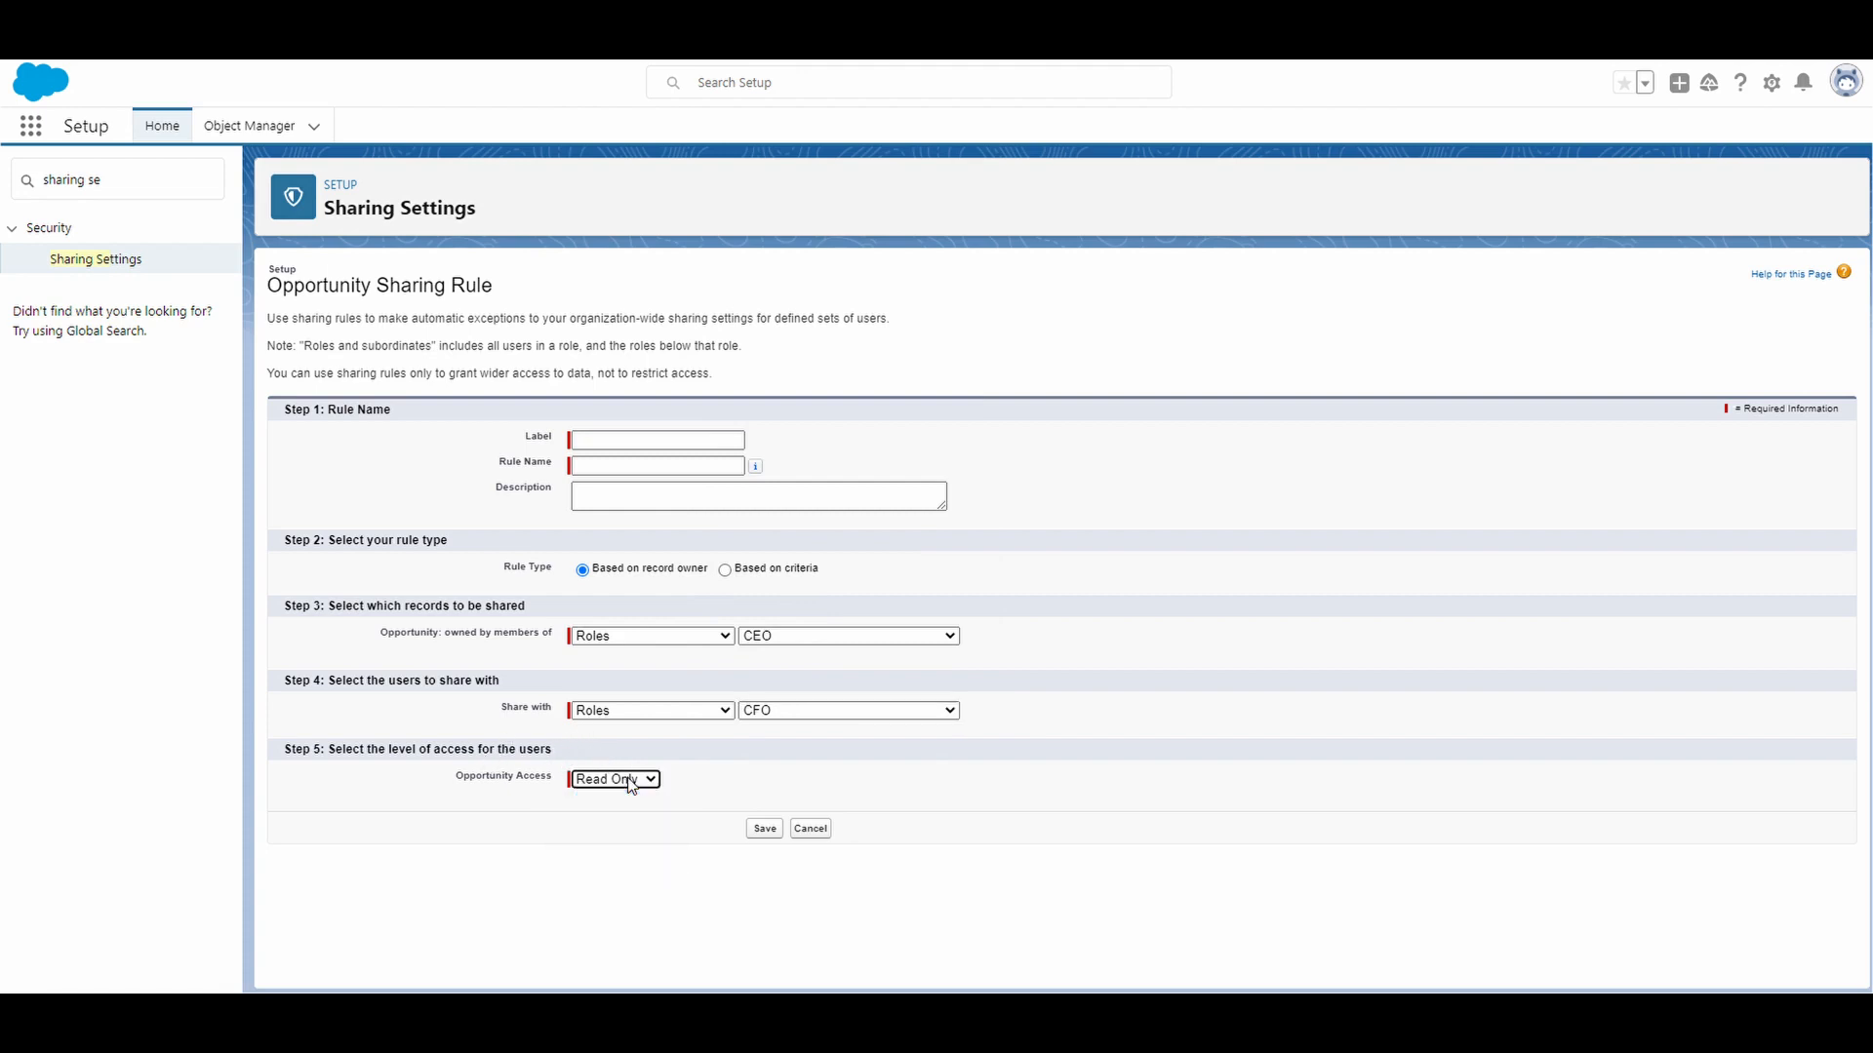
Base the sharing rule on criteria and label it NegotiationShare.
click(759, 572)
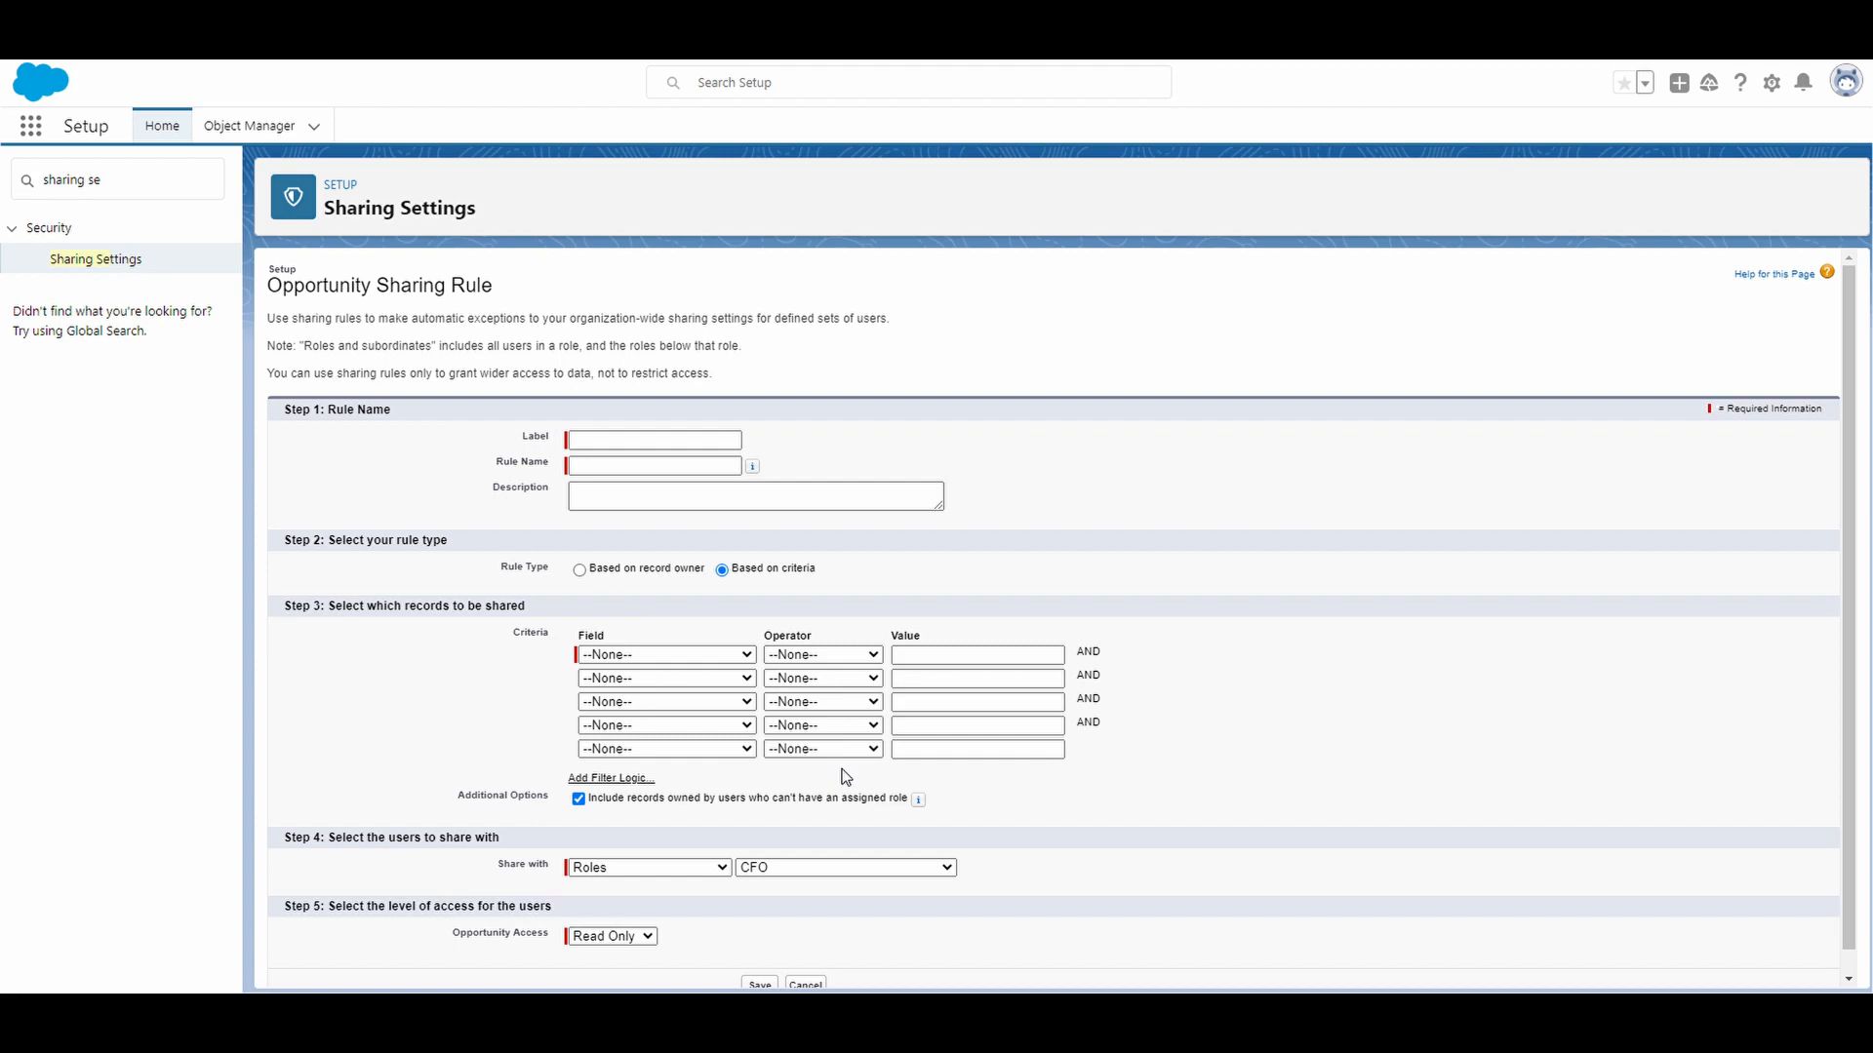
click(638, 441)
text(NegotiationShare)
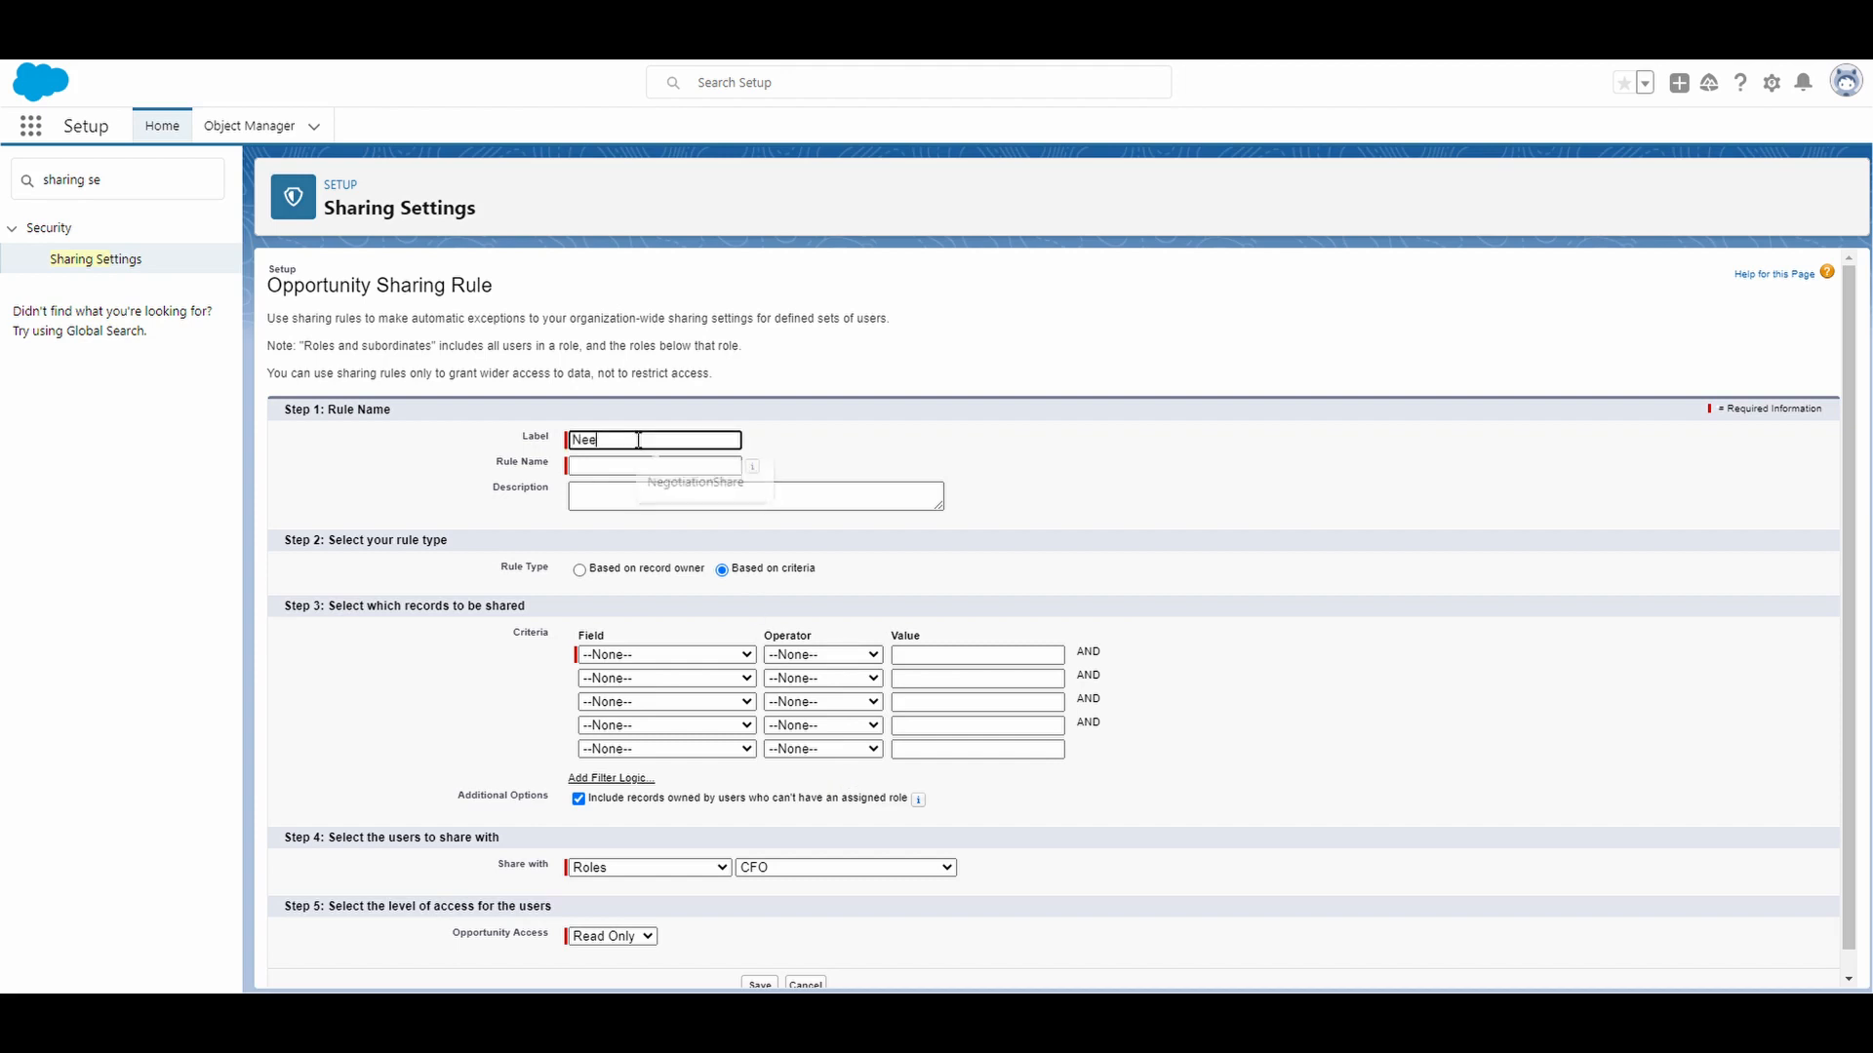
click(683, 478)
click(938, 449)
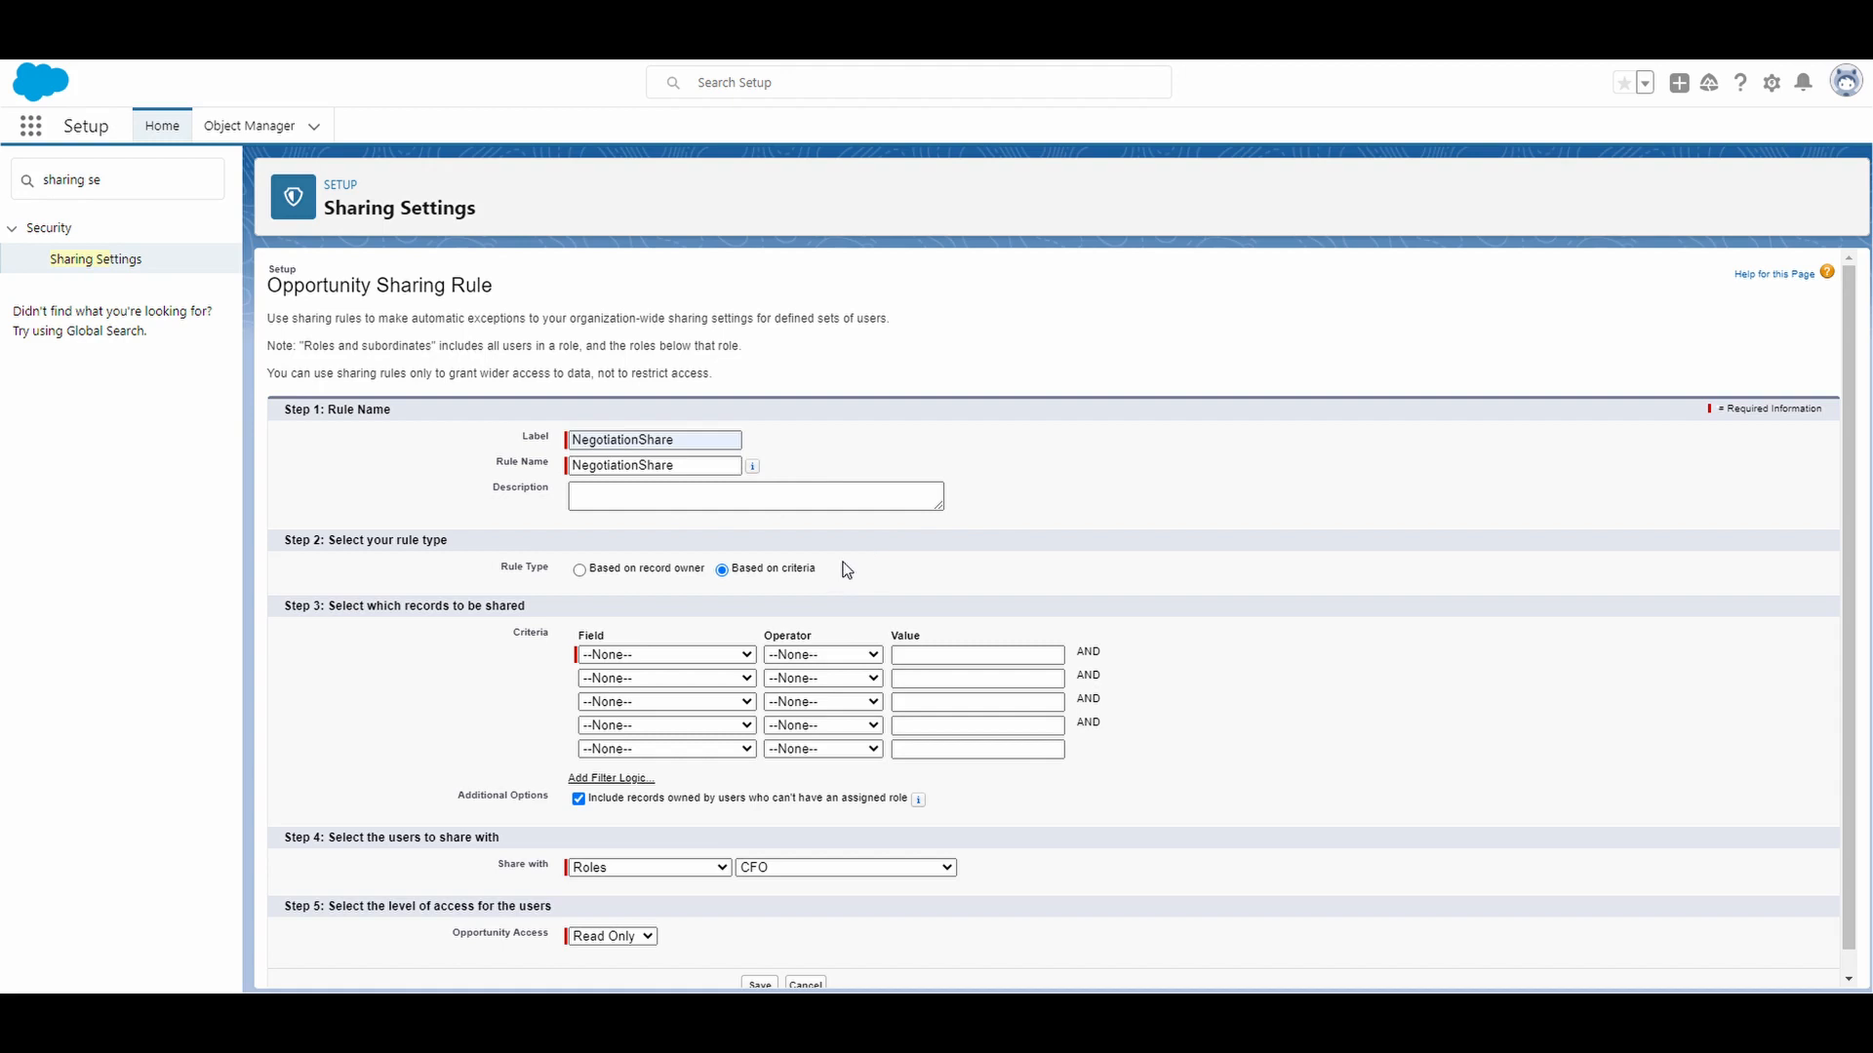
Define the first sharing criterion as Stage equals Negotiation/Review, picking the value from the lookup.
click(683, 655)
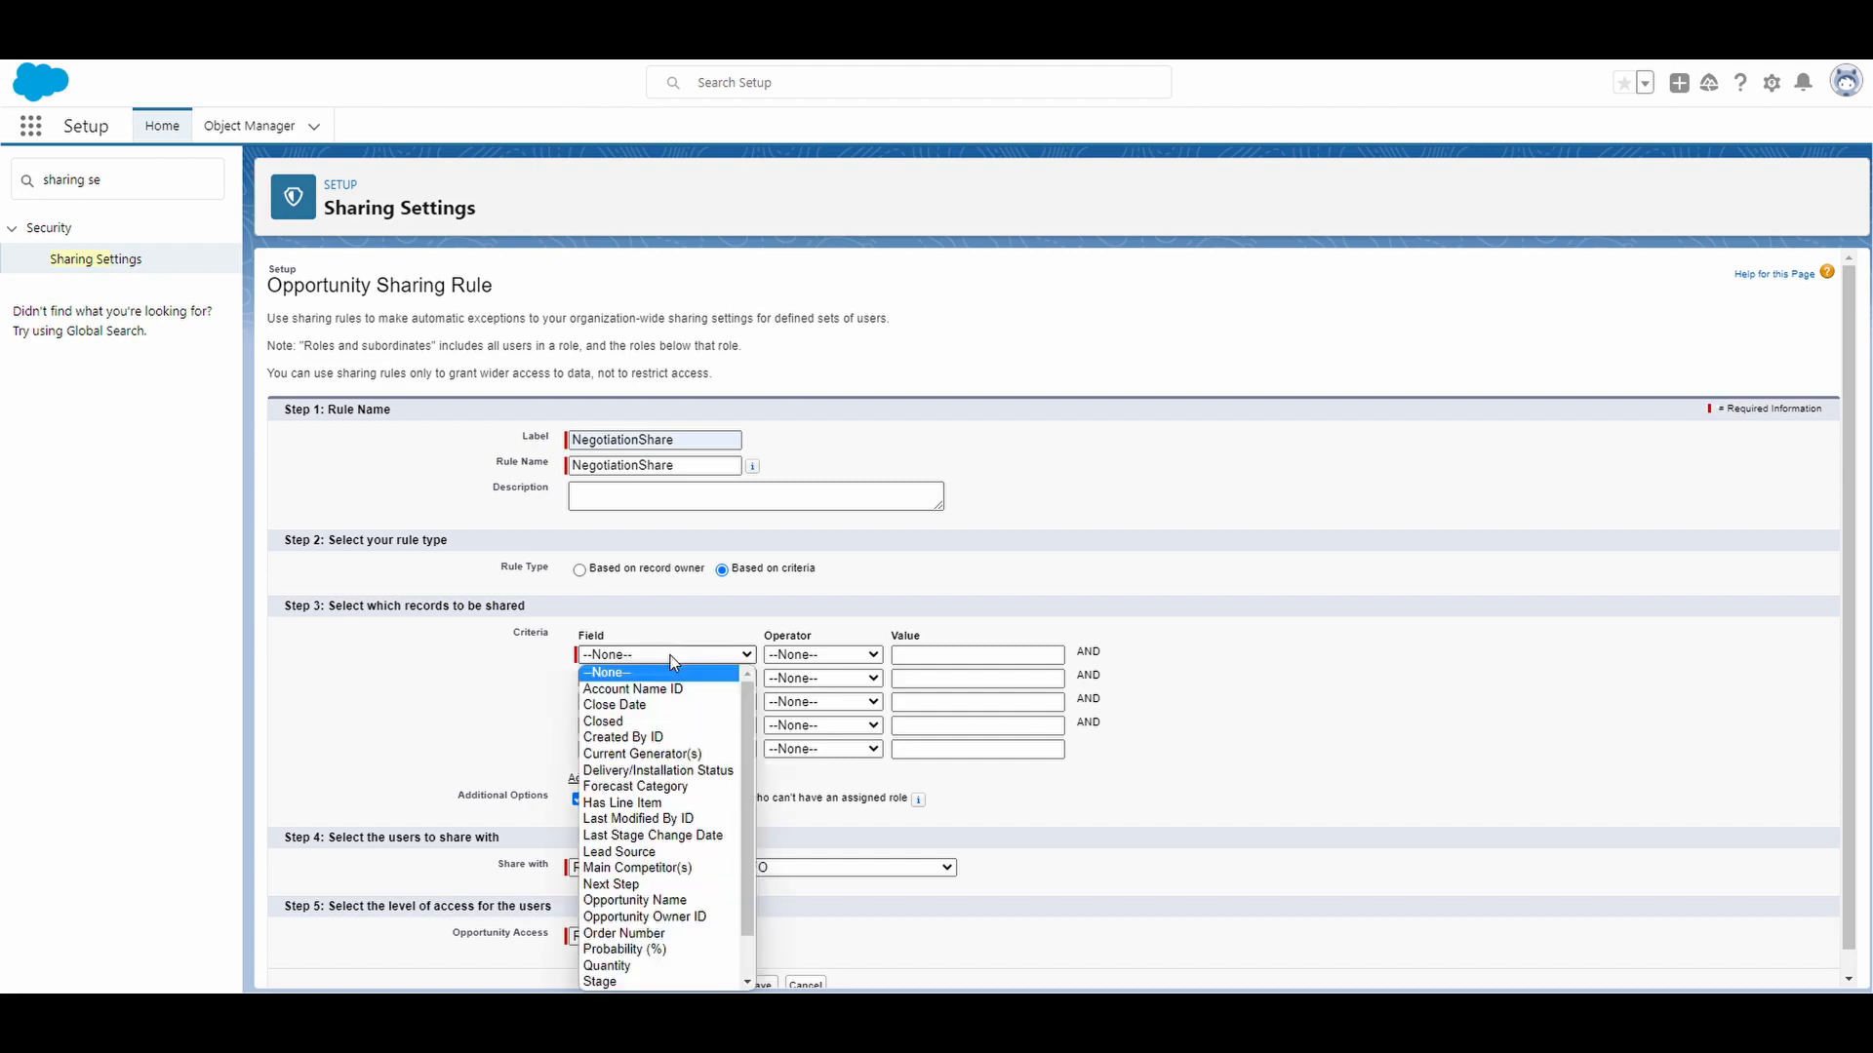
click(606, 982)
click(824, 656)
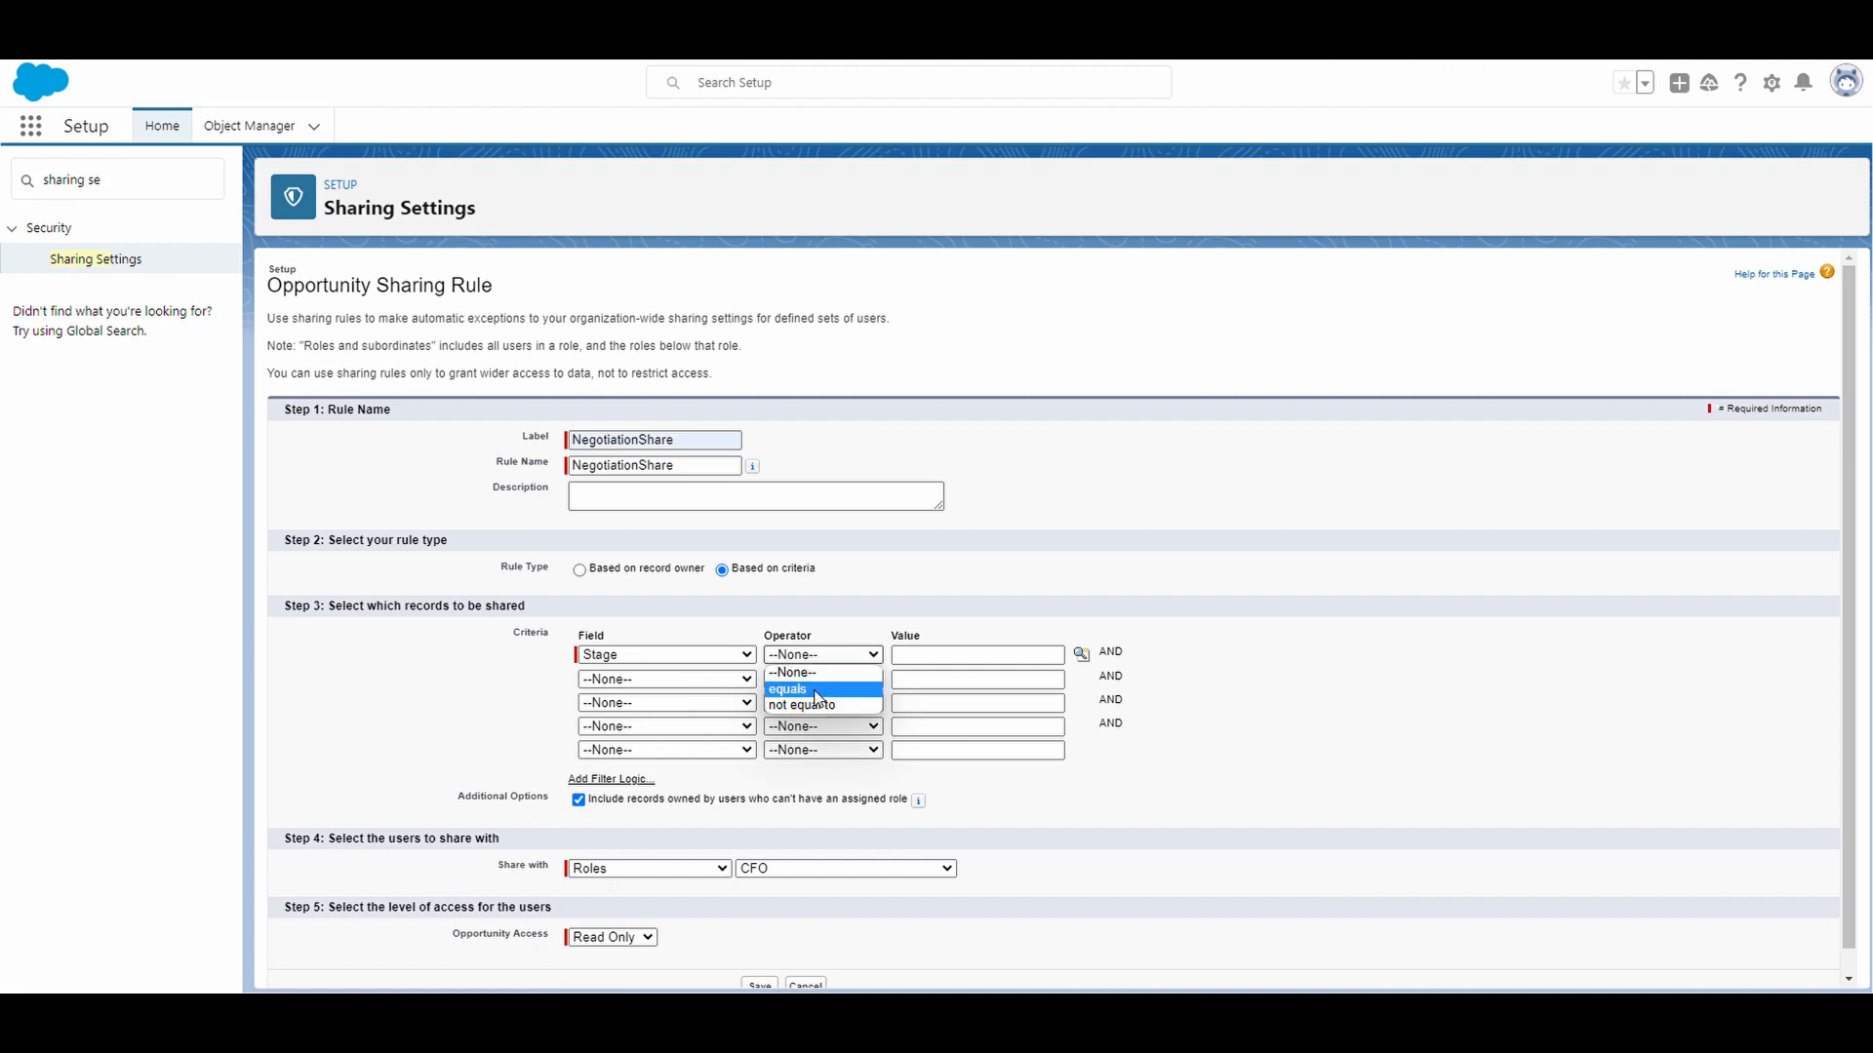
click(816, 692)
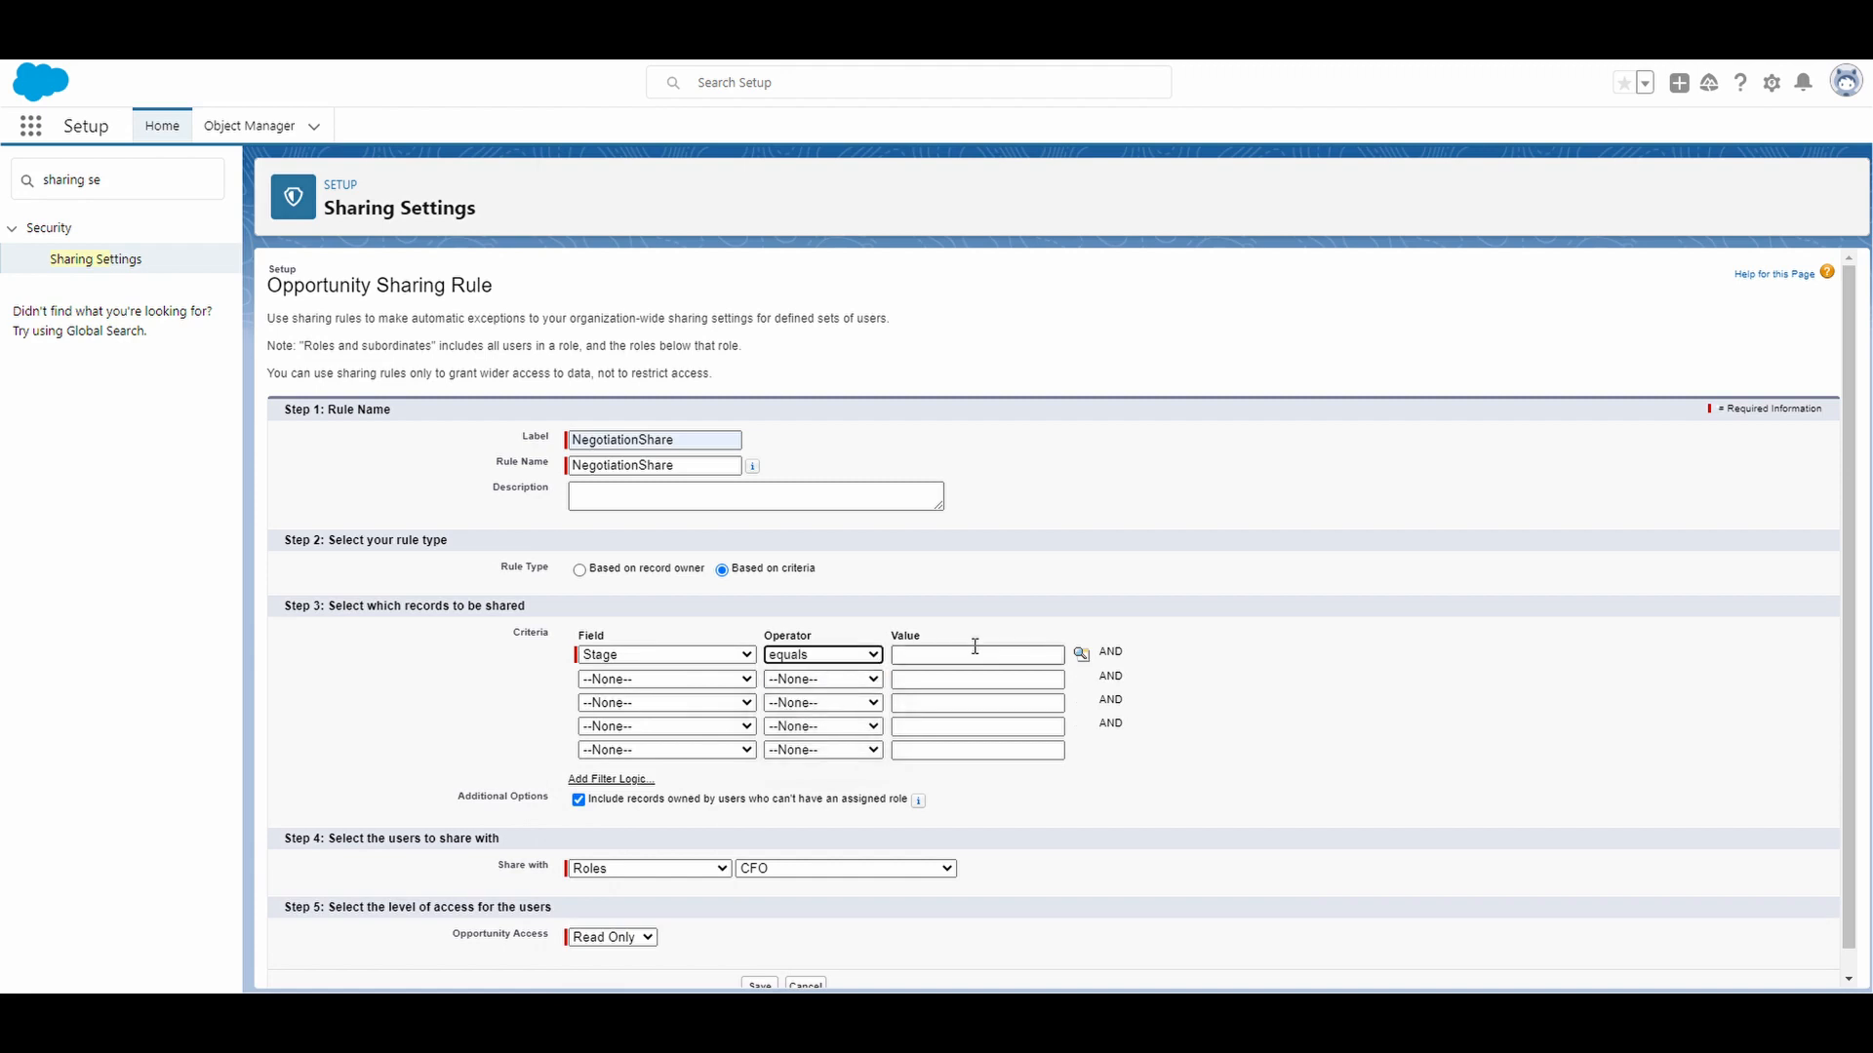
click(1083, 659)
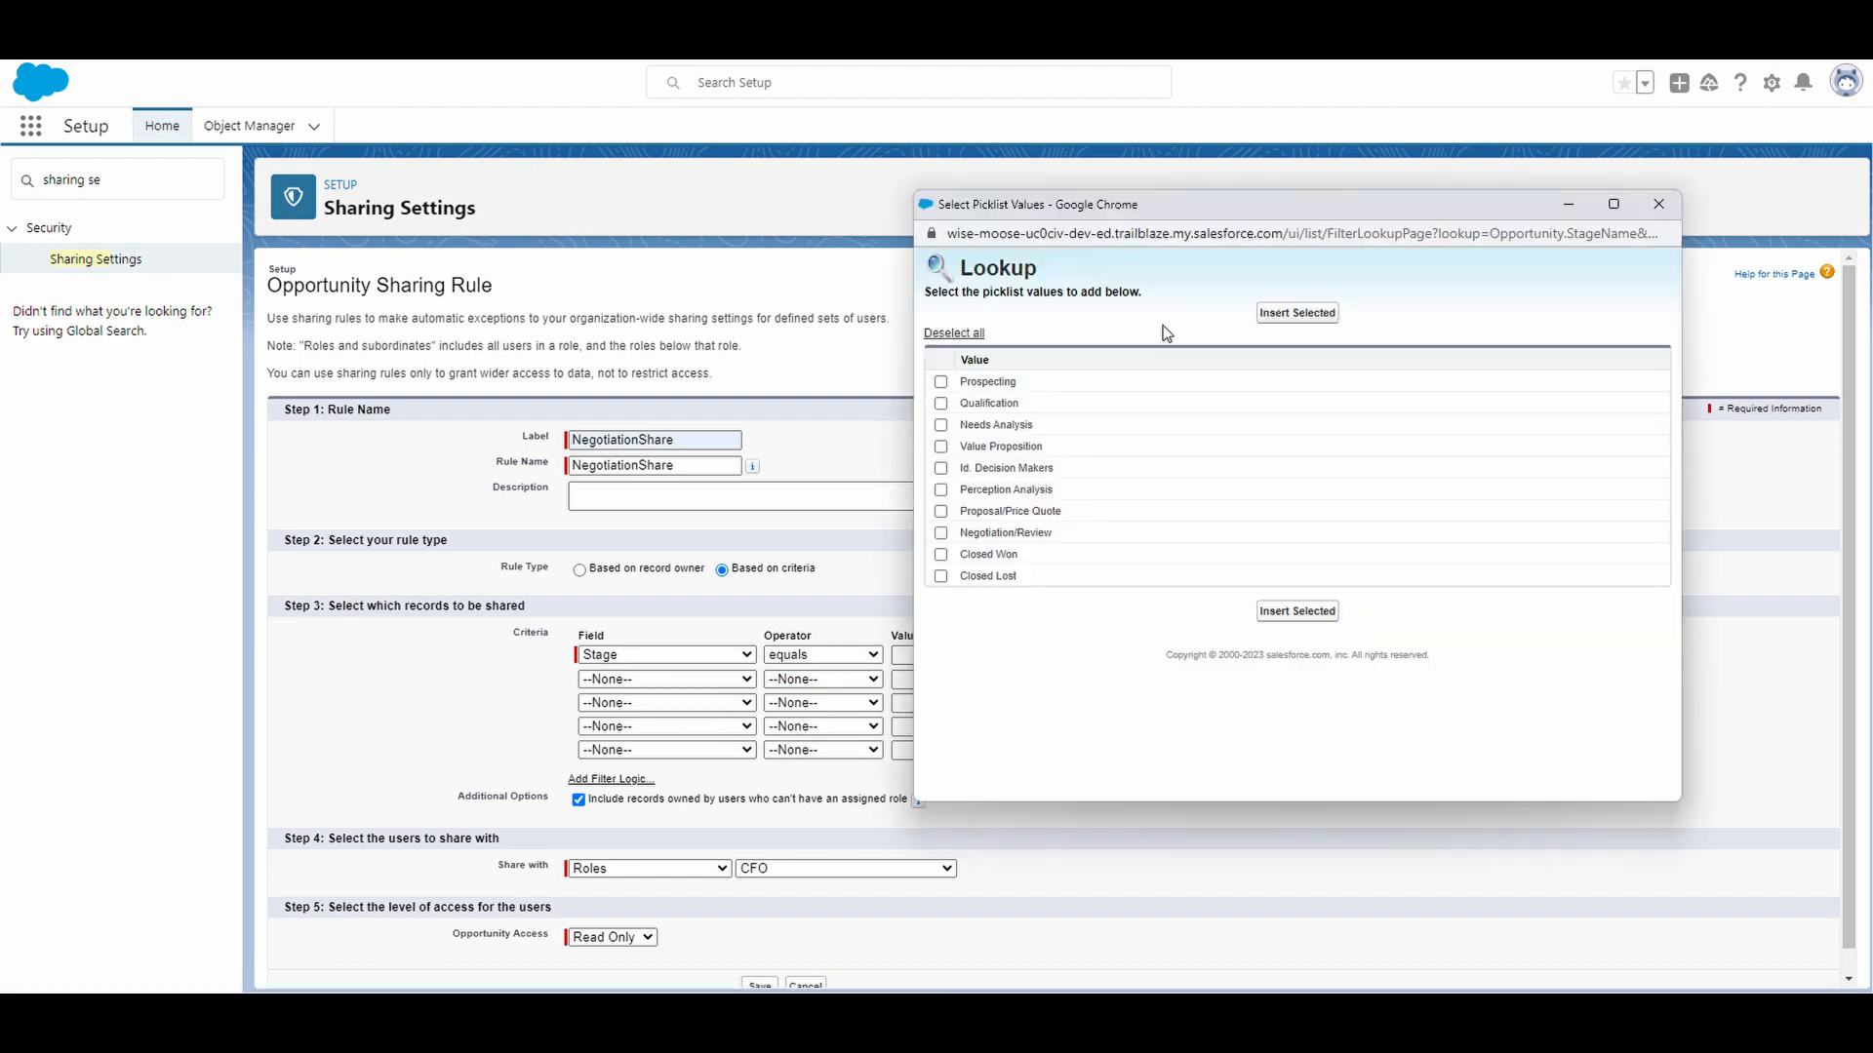
click(941, 533)
click(1318, 614)
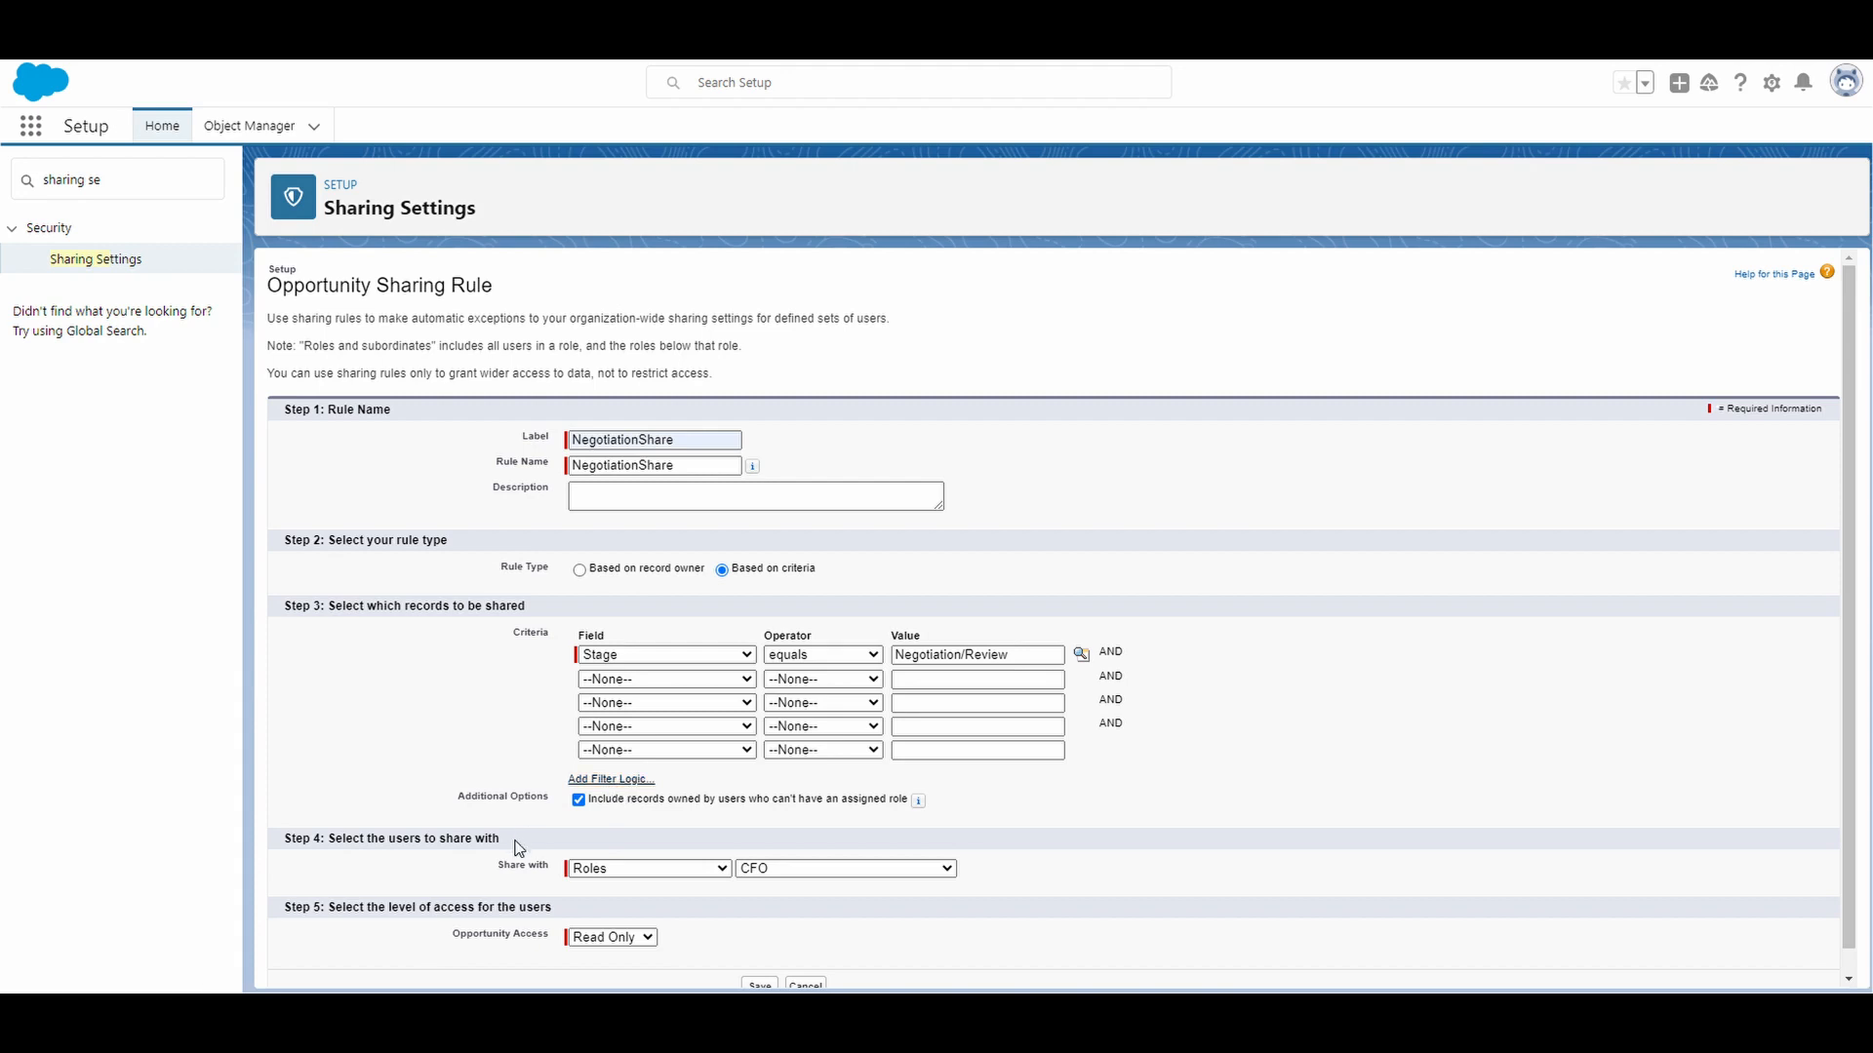
Change the role the opportunities are shared with to CEO.
click(744, 868)
click(845, 575)
scroll(394, 798, down, 1)
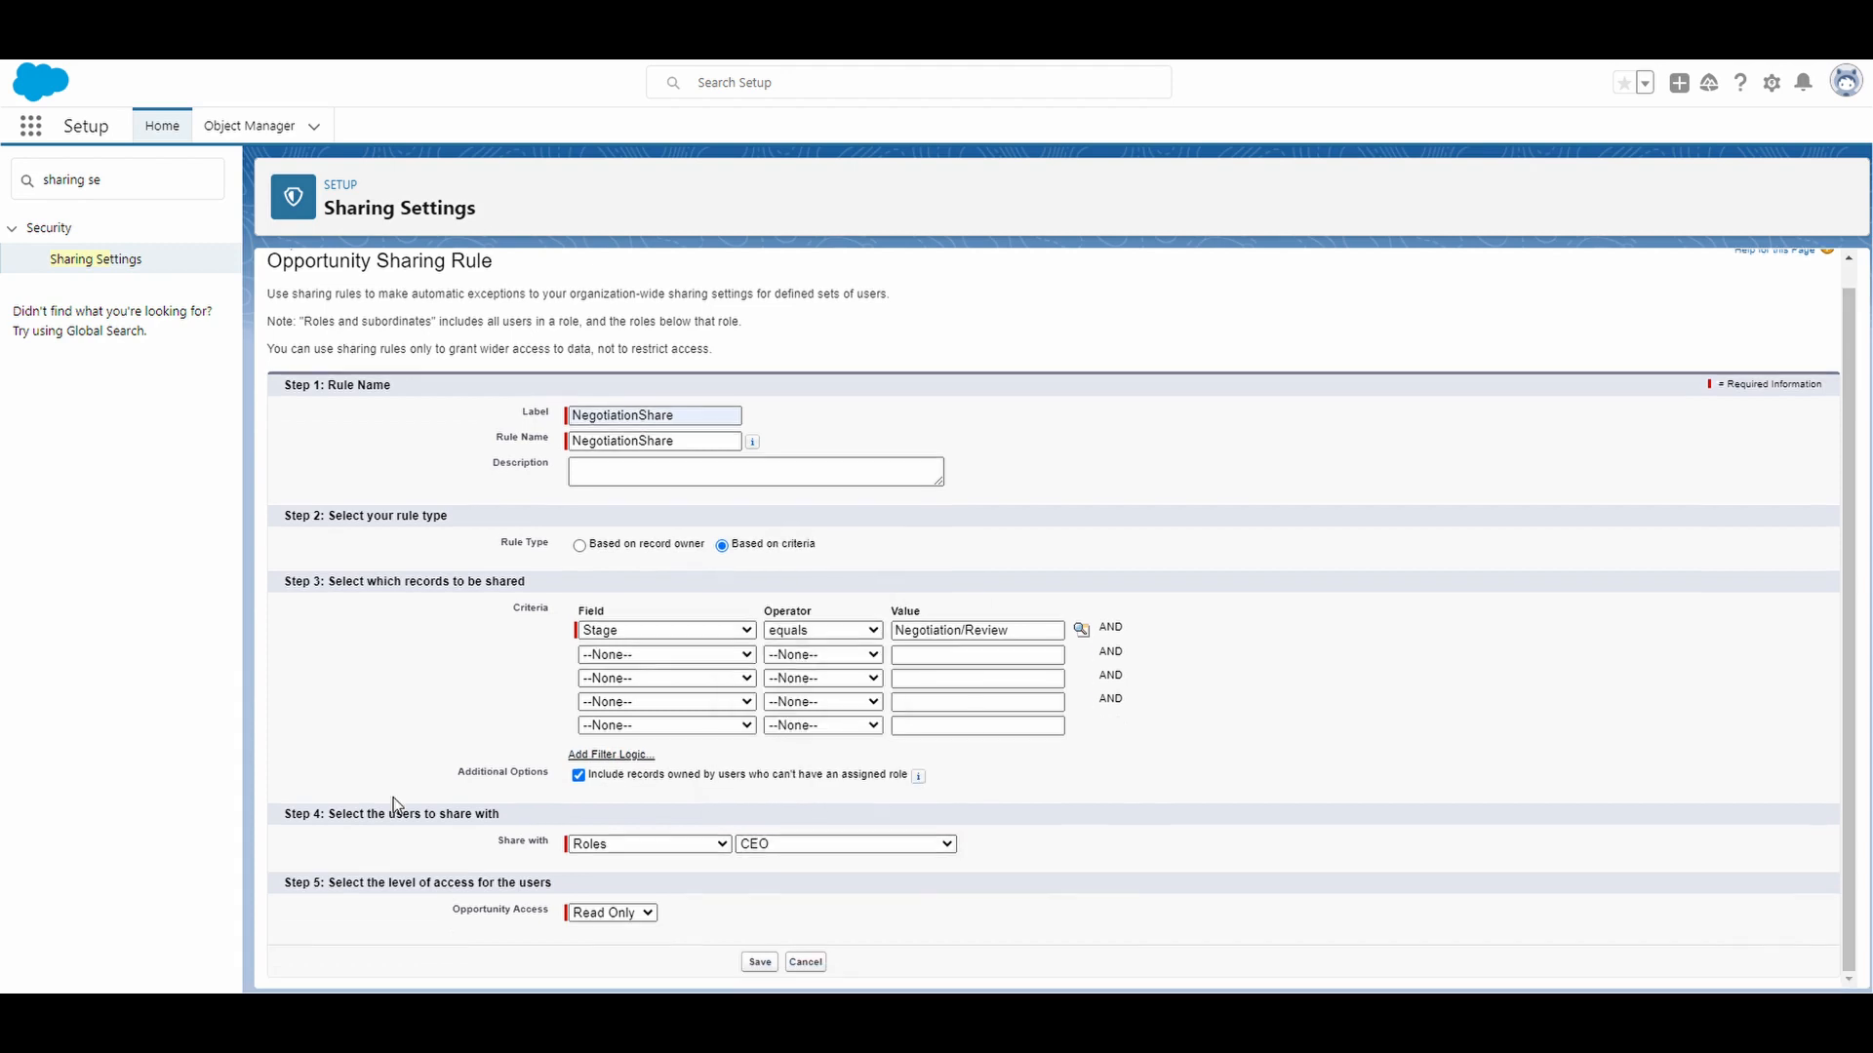
Set Opportunity Access to Read/Write and save the sharing rule, accepting the background recalculation.
click(624, 913)
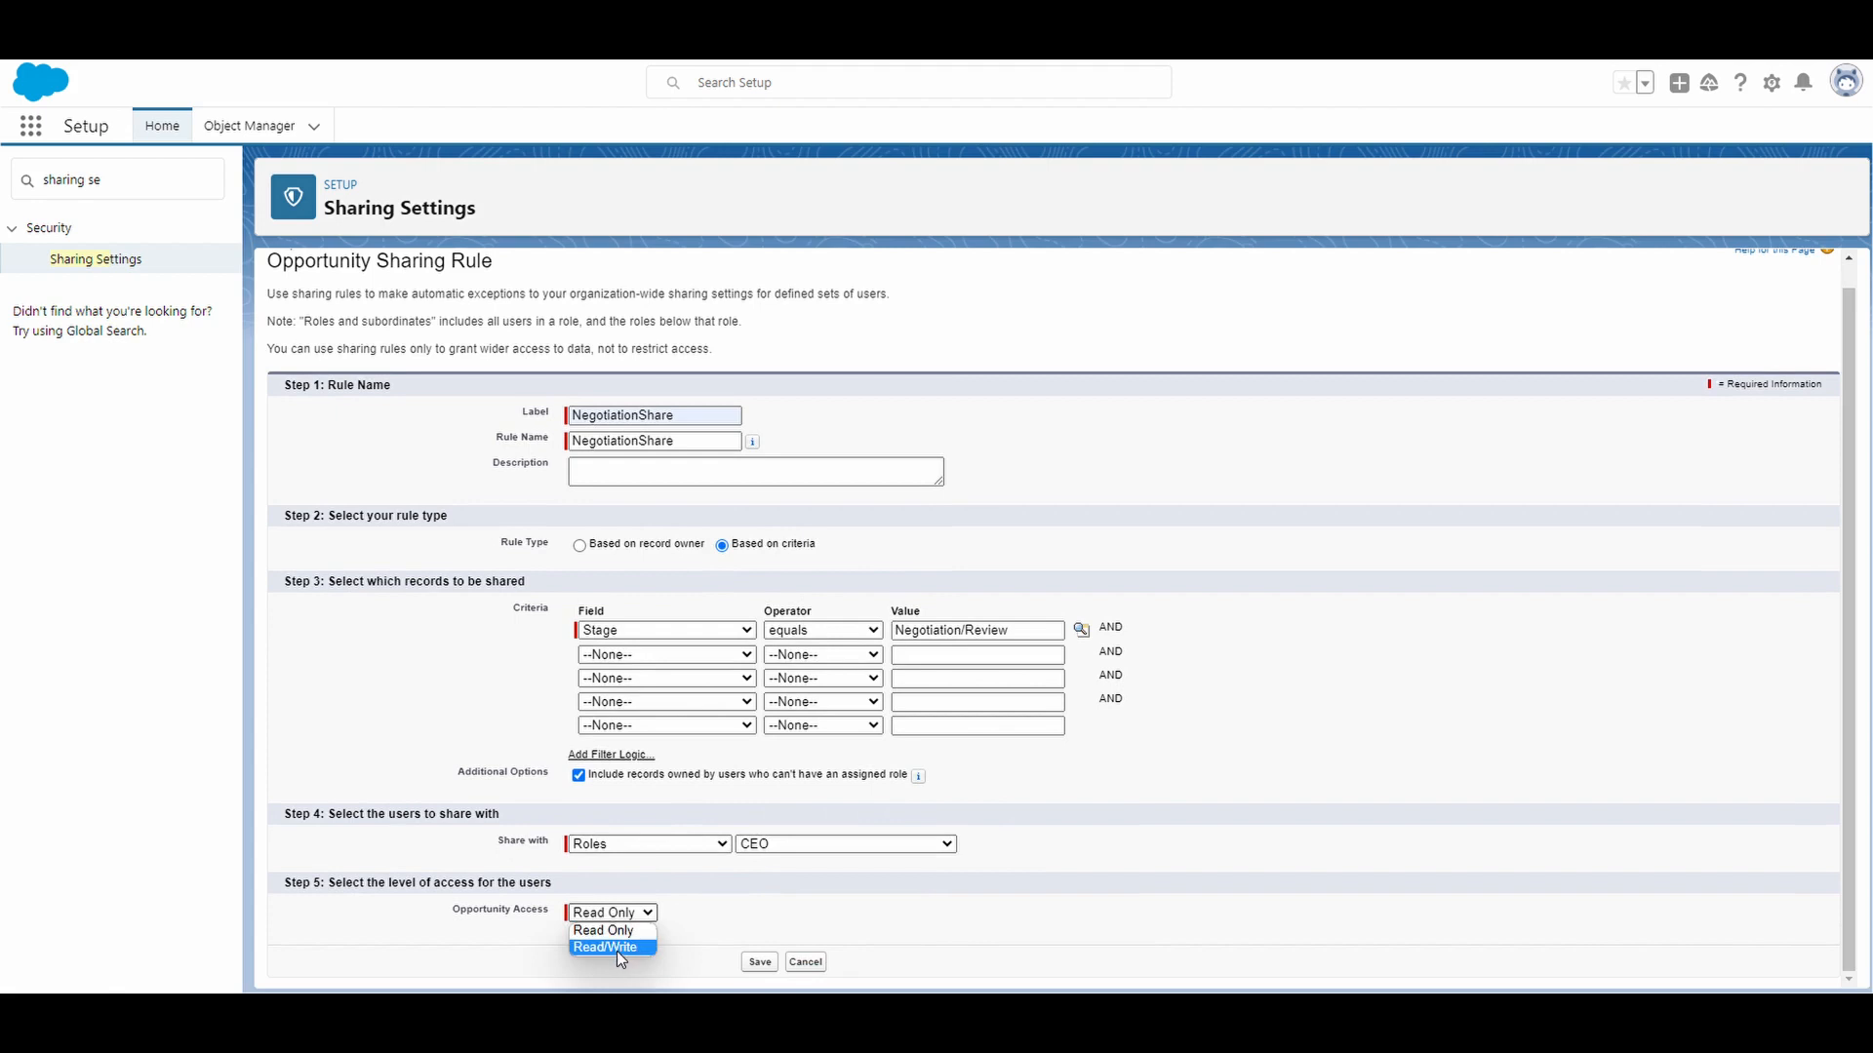
click(621, 948)
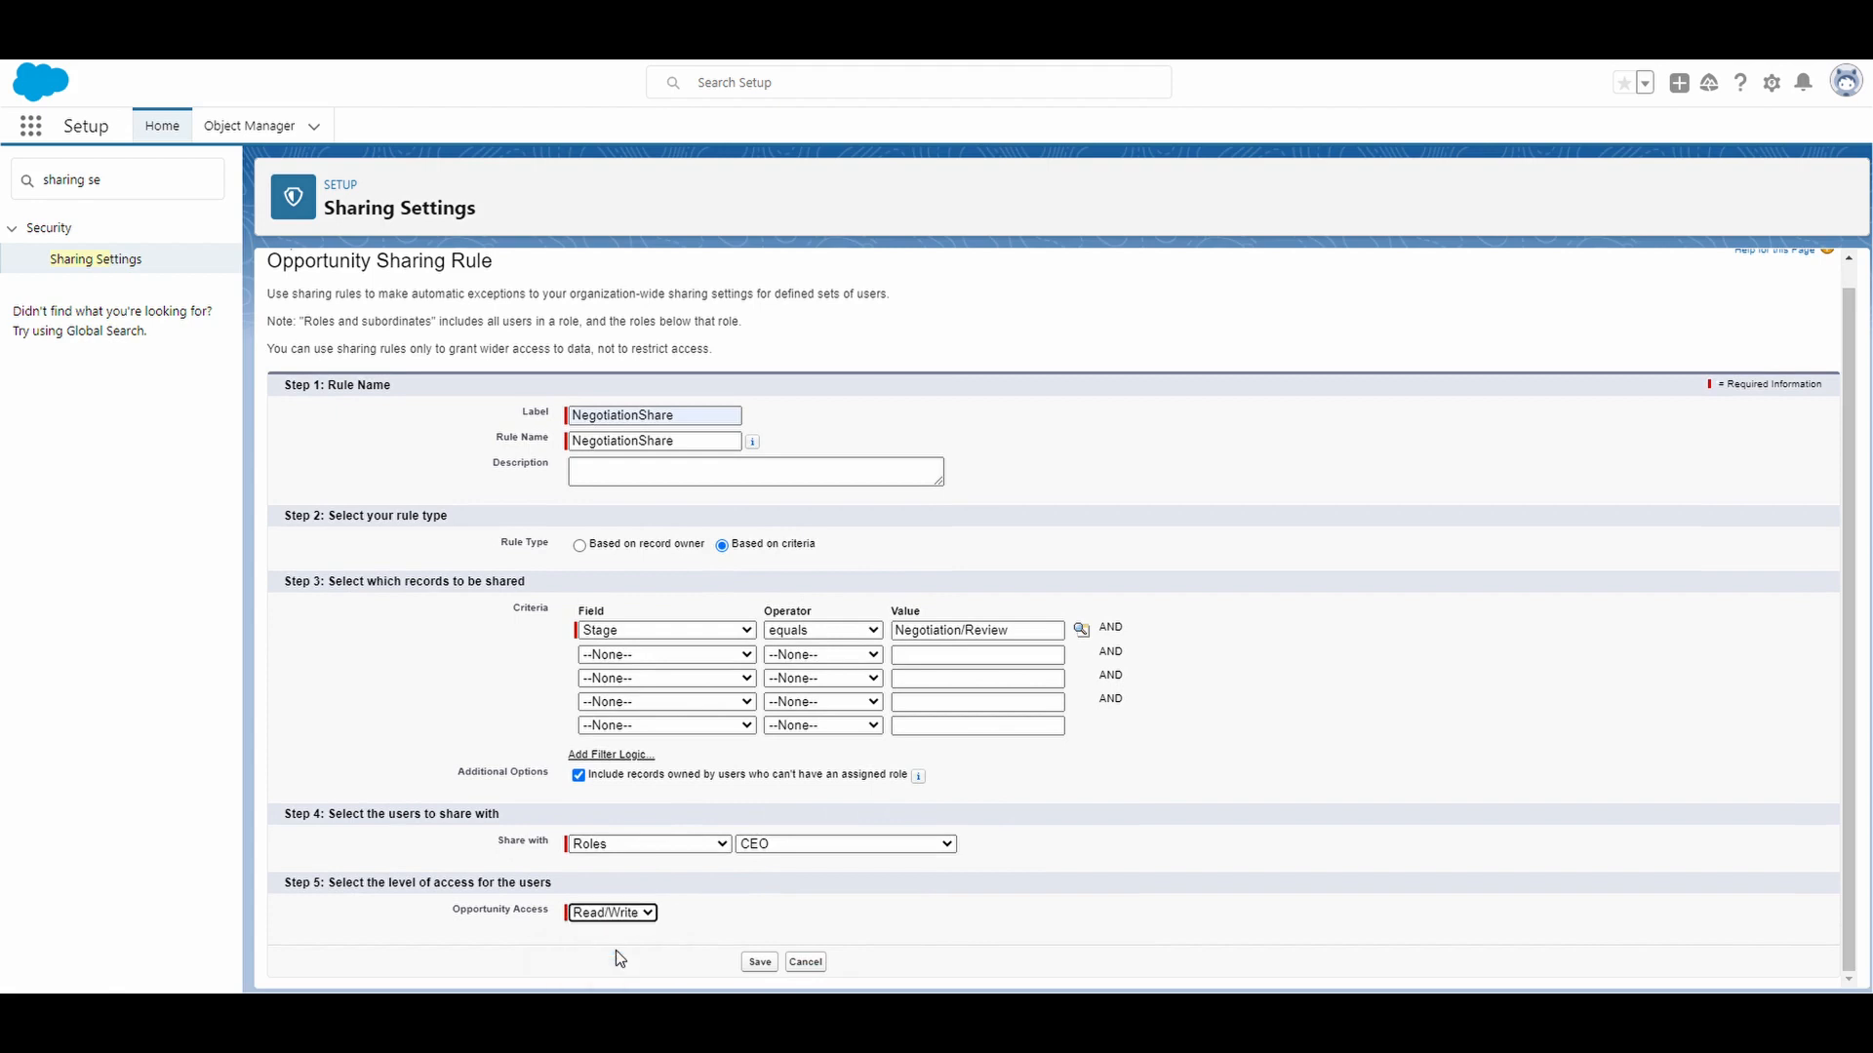
click(761, 965)
click(1024, 195)
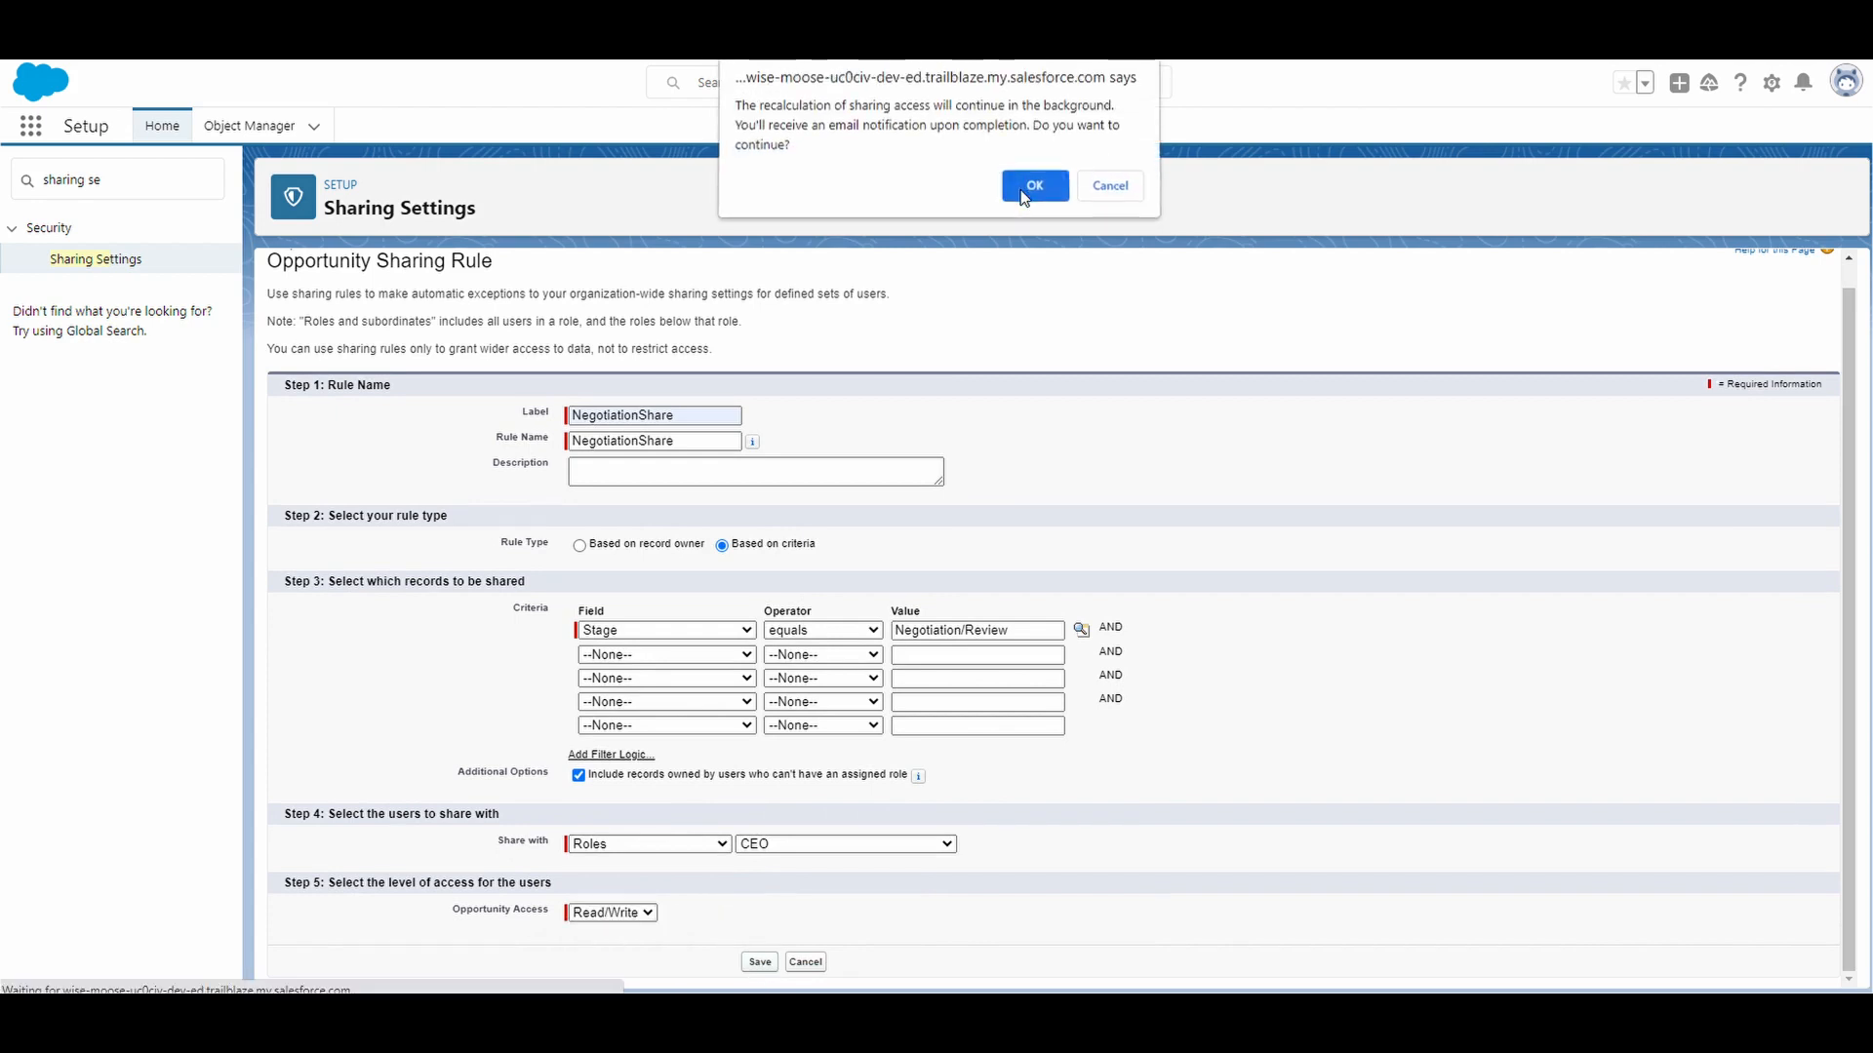